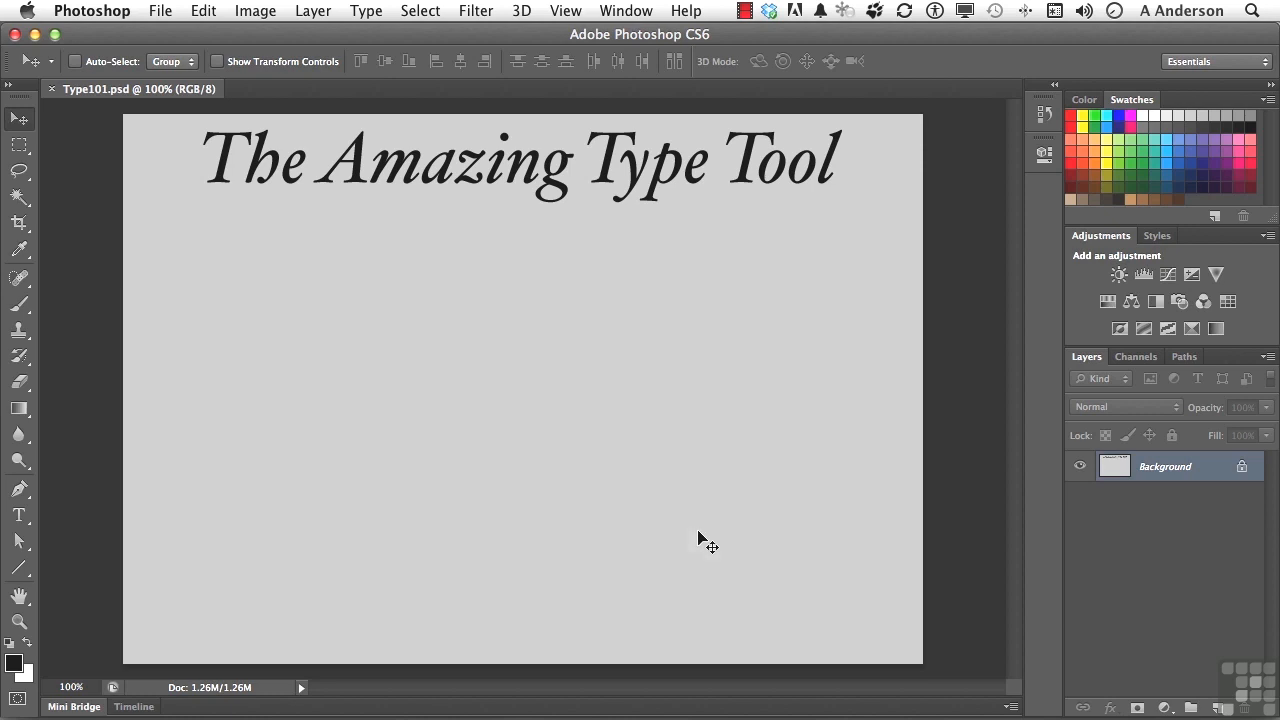
Activate the Horizontal Type tool and detach the Layers panel so it floats over the canvas
click(21, 516)
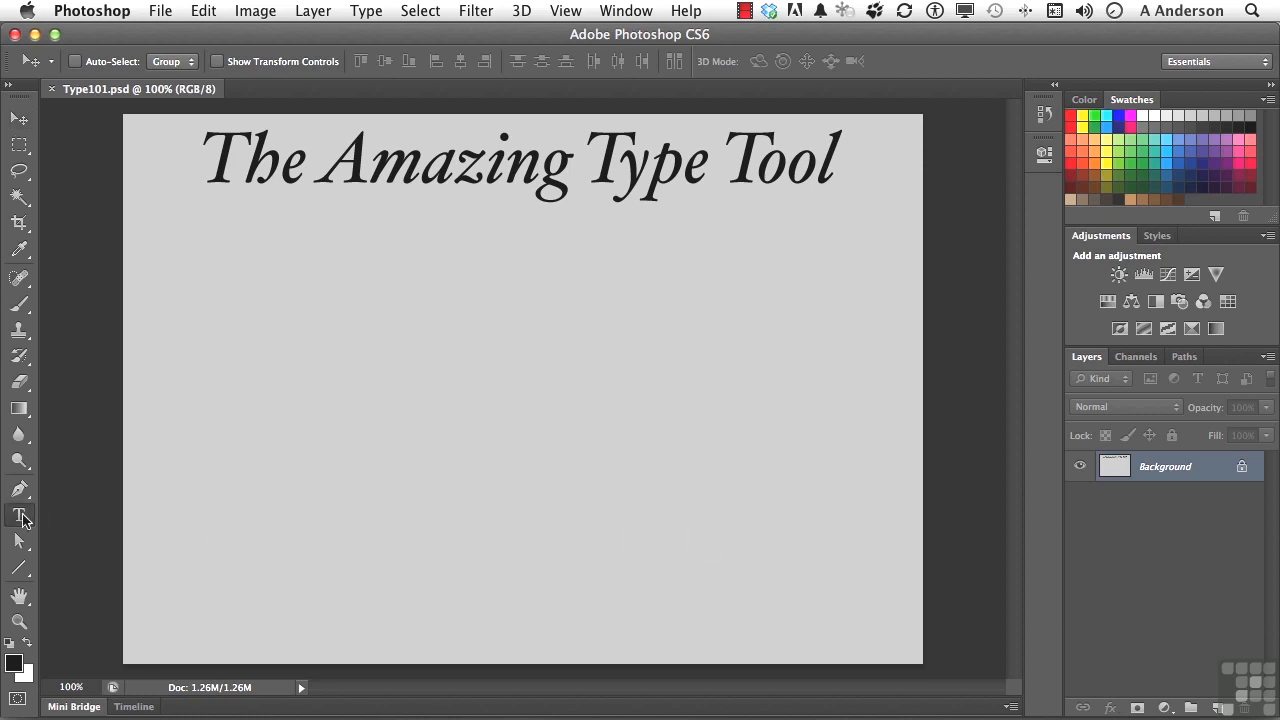
click(21, 516)
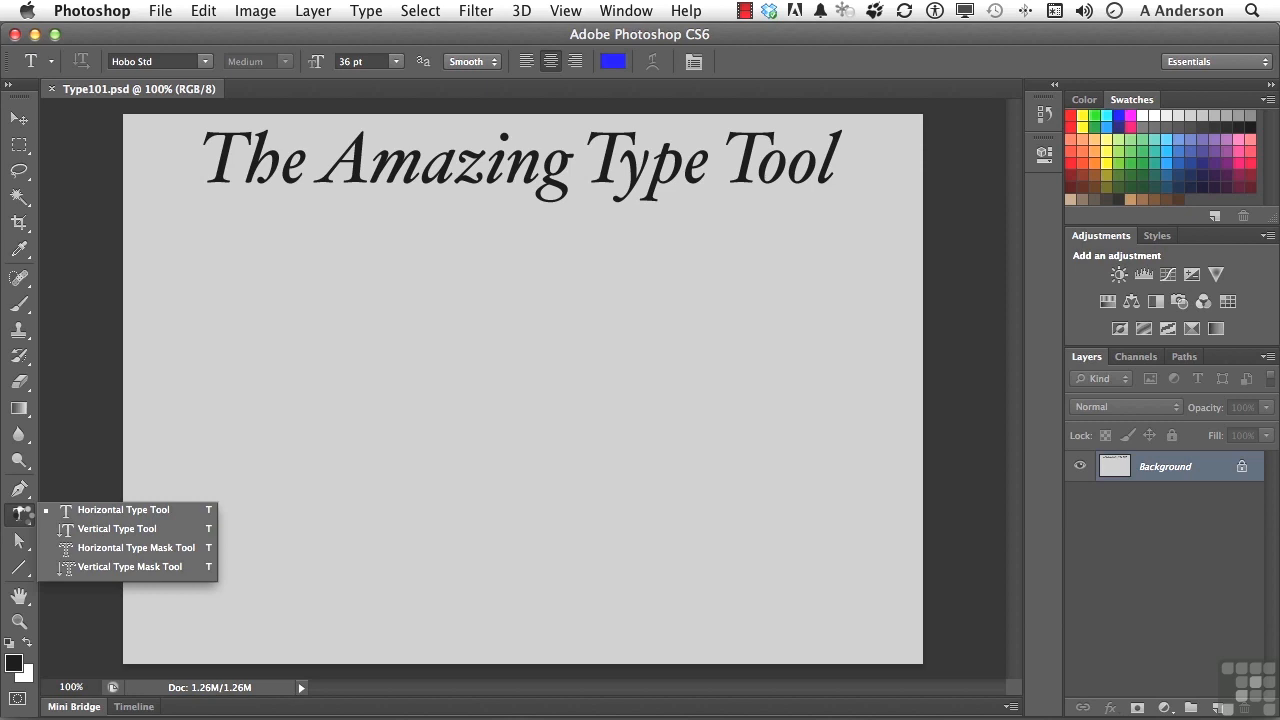
click(82, 509)
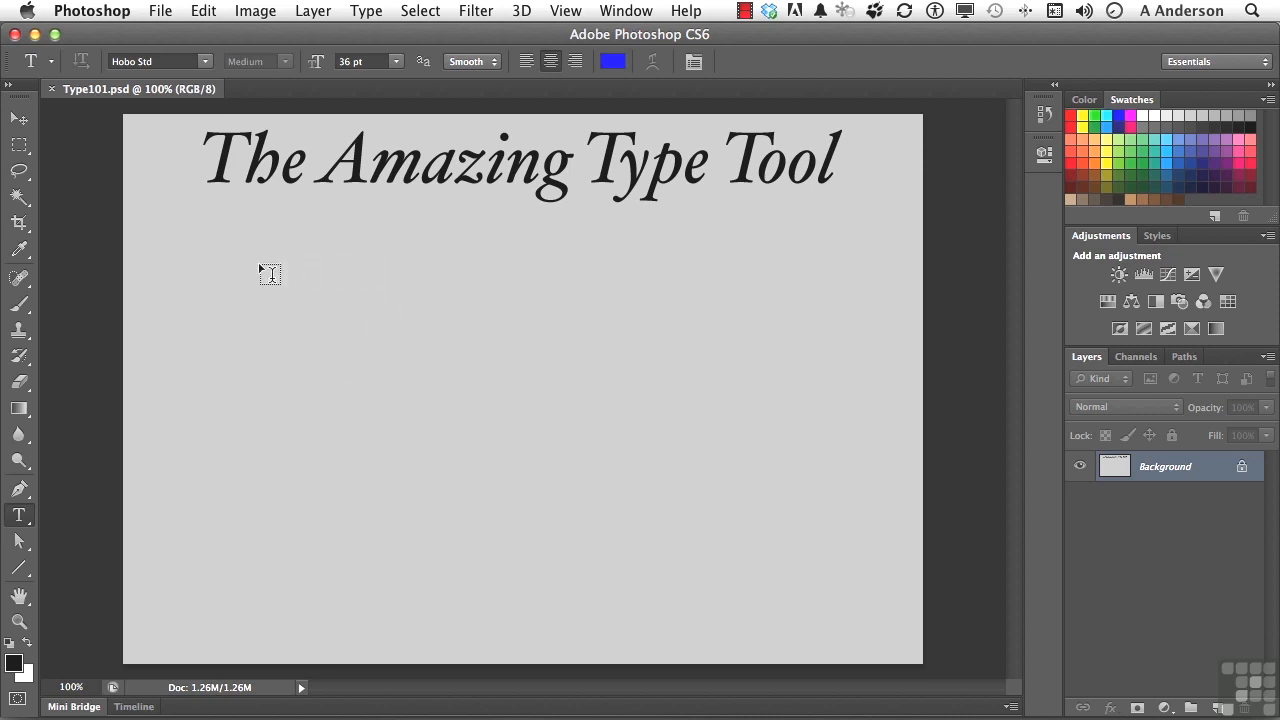
drag(1088, 357, 800, 268)
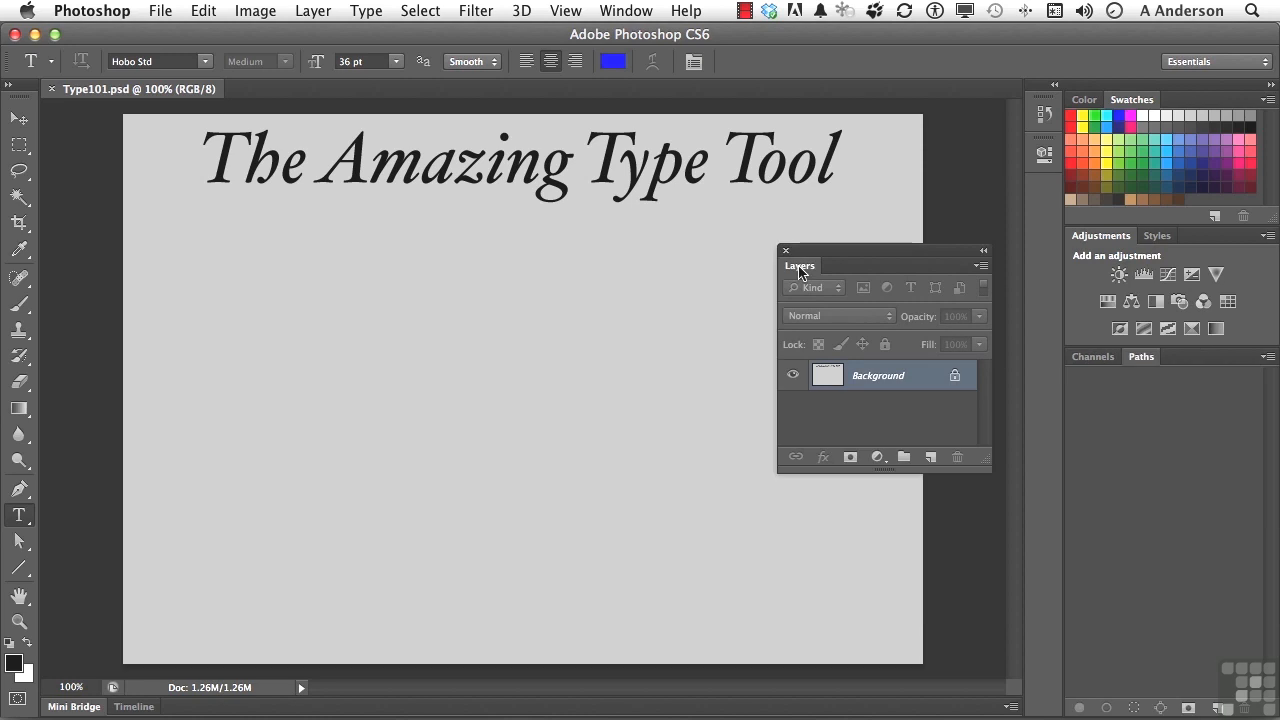
Start a left-aligned line of point text below the title reading "The quick brown fox, jumped over the"
click(233, 274)
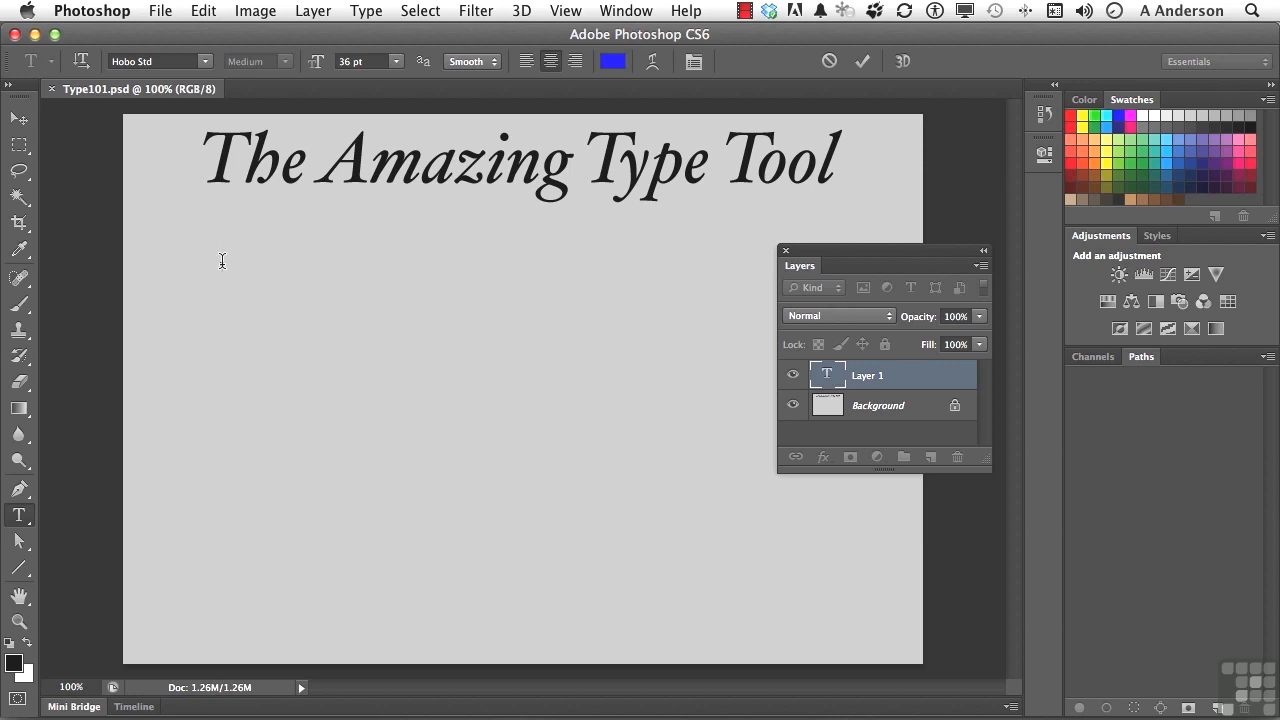
key(ctrl+shift+l)
text(The)
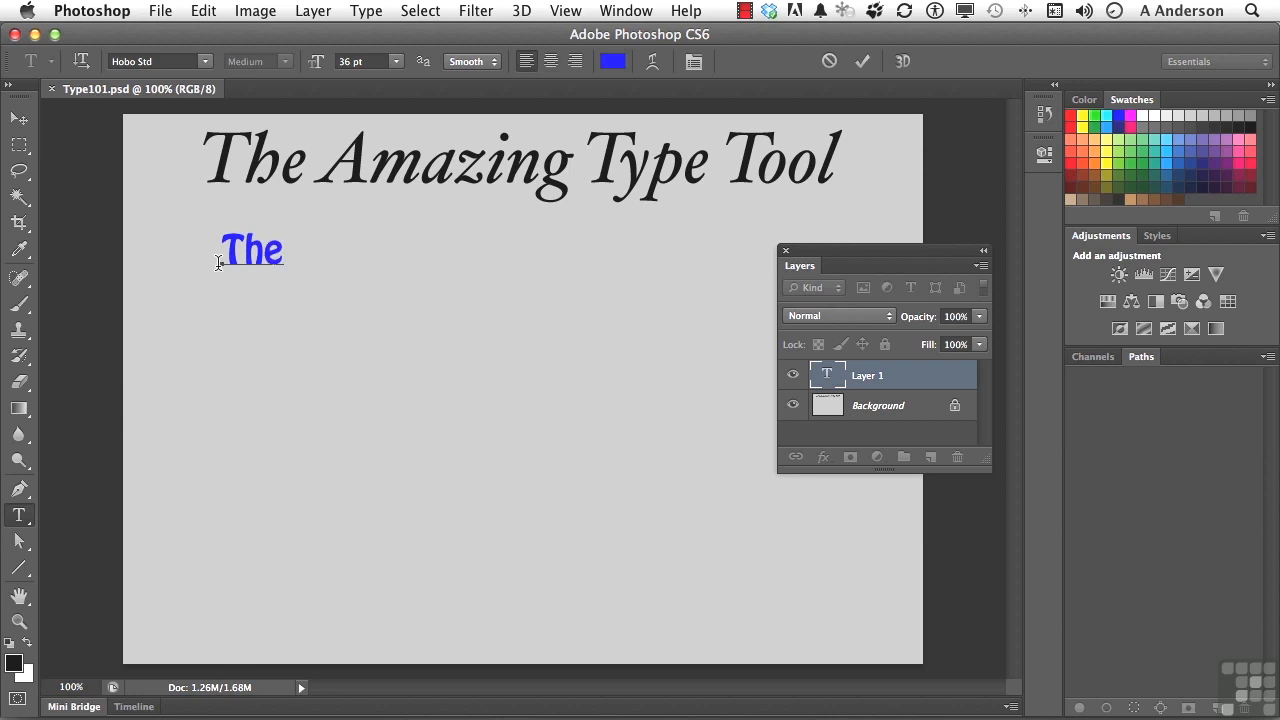
text( quick br)
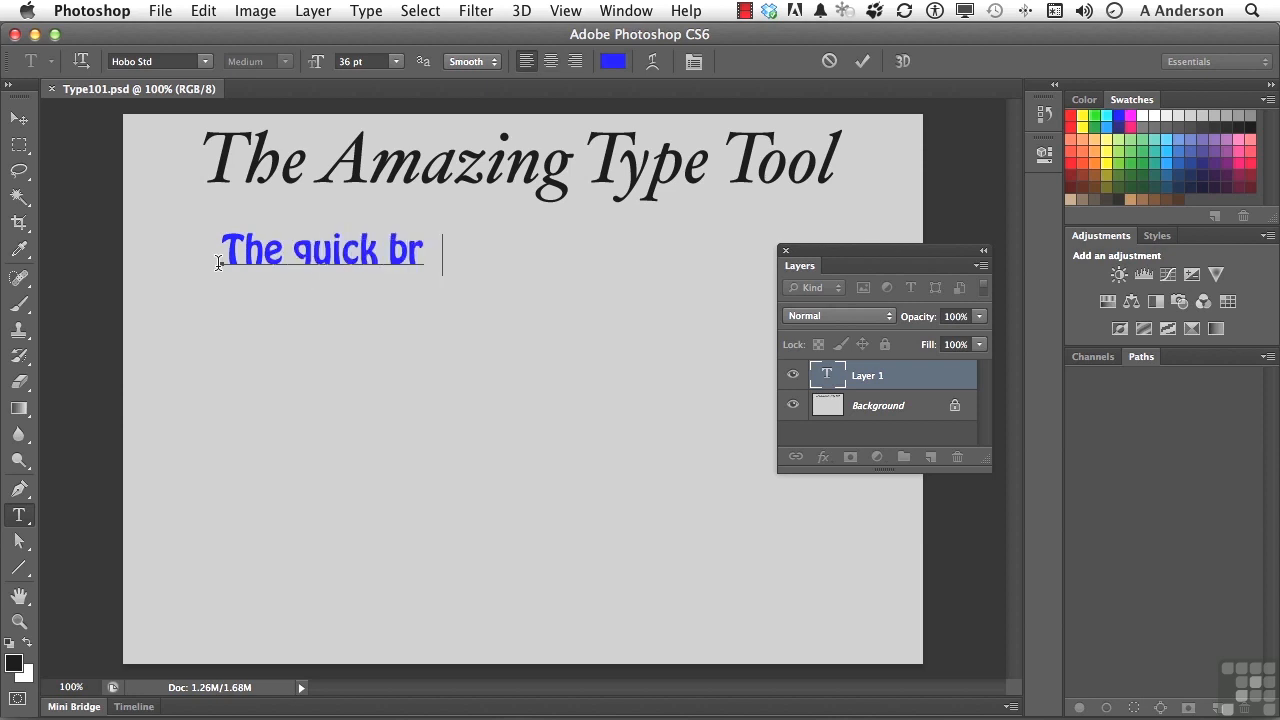
text(own fox.)
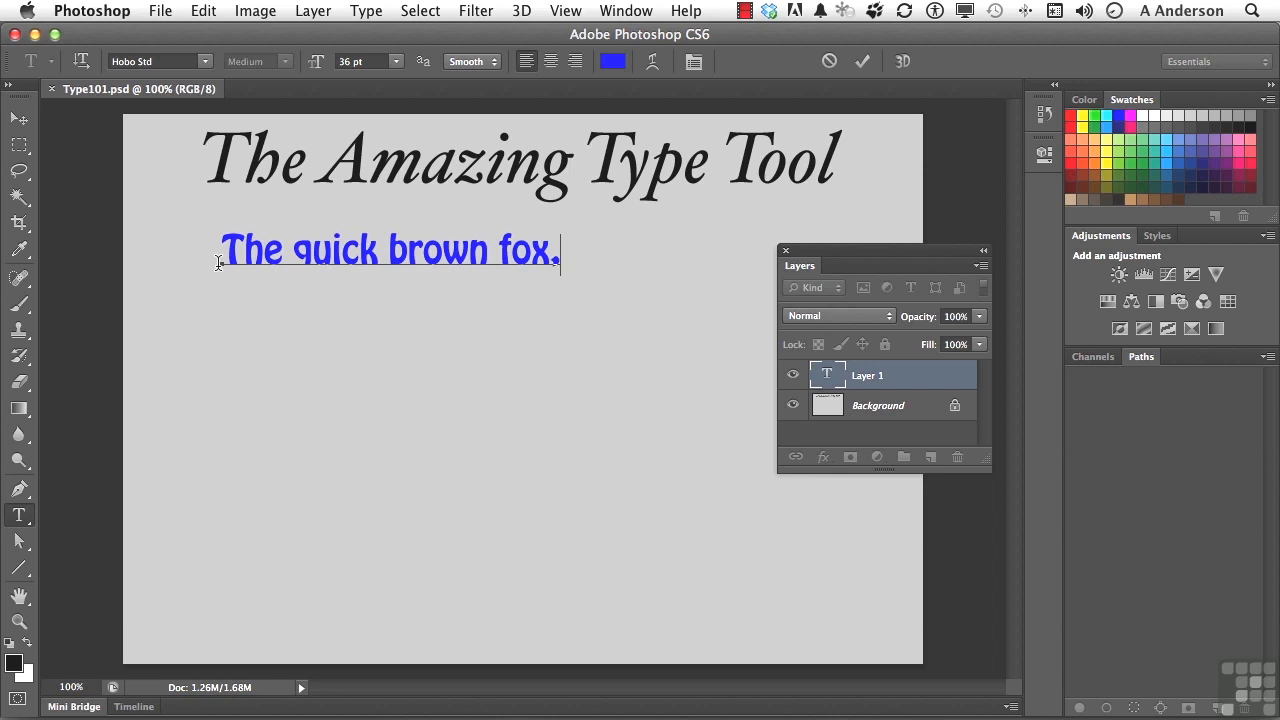
text( jumped o)
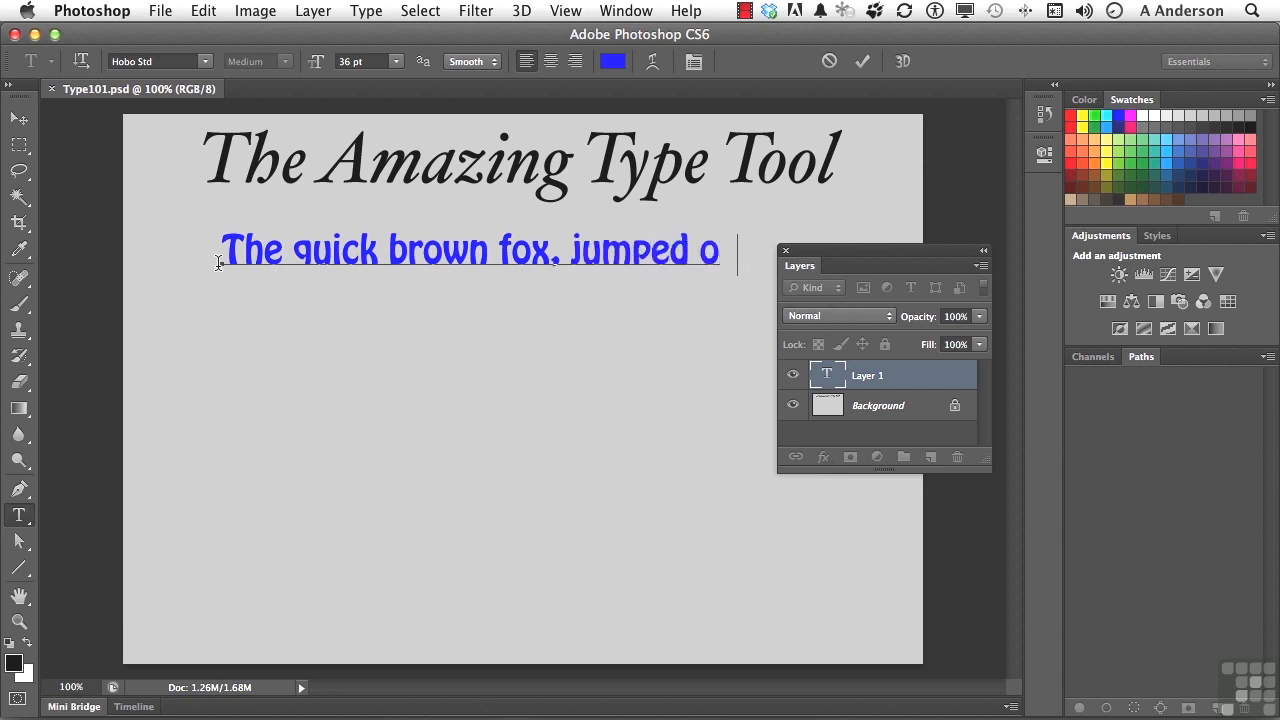
text(ver the)
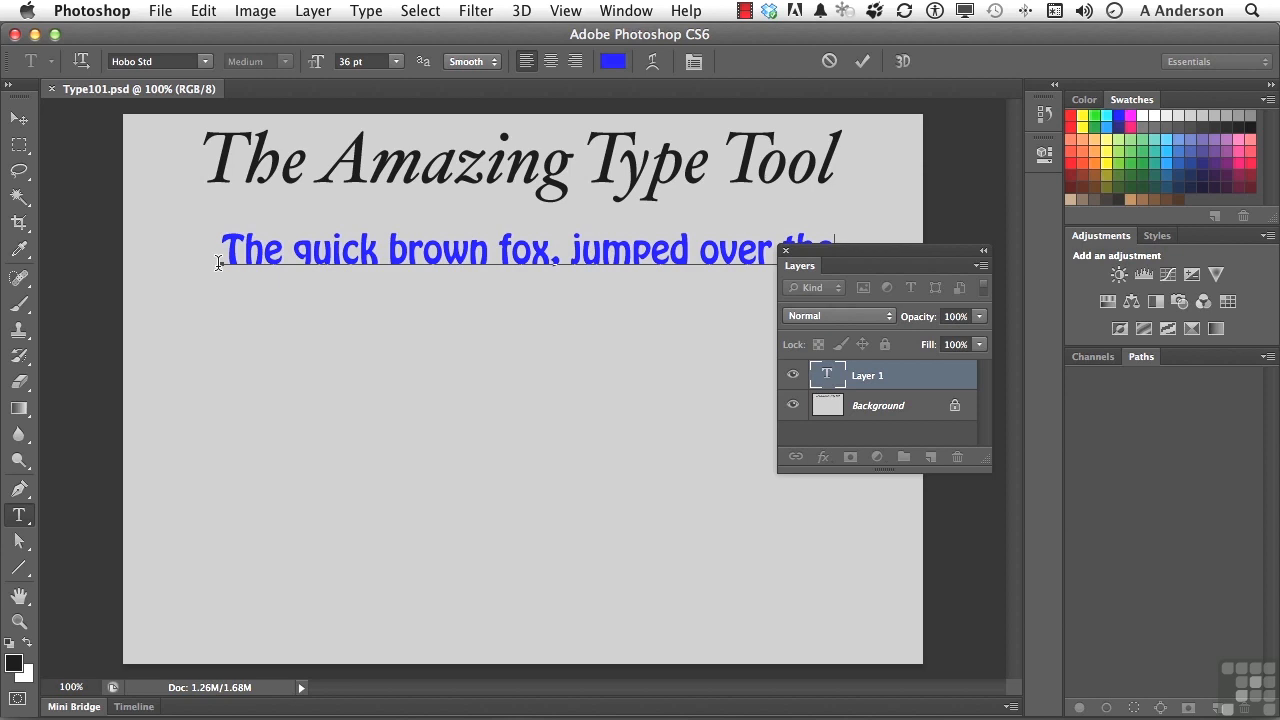
Remove "over the" from the first line, write "over the lazy dog's back." on a second line, and commit the text
key(BackSpace)
key(BackSpace)
key(BackSpace)
key(BackSpace)
key(BackSpace)
key(BackSpace)
key(BackSpace)
key(BackSpace)
key(BackSpace)
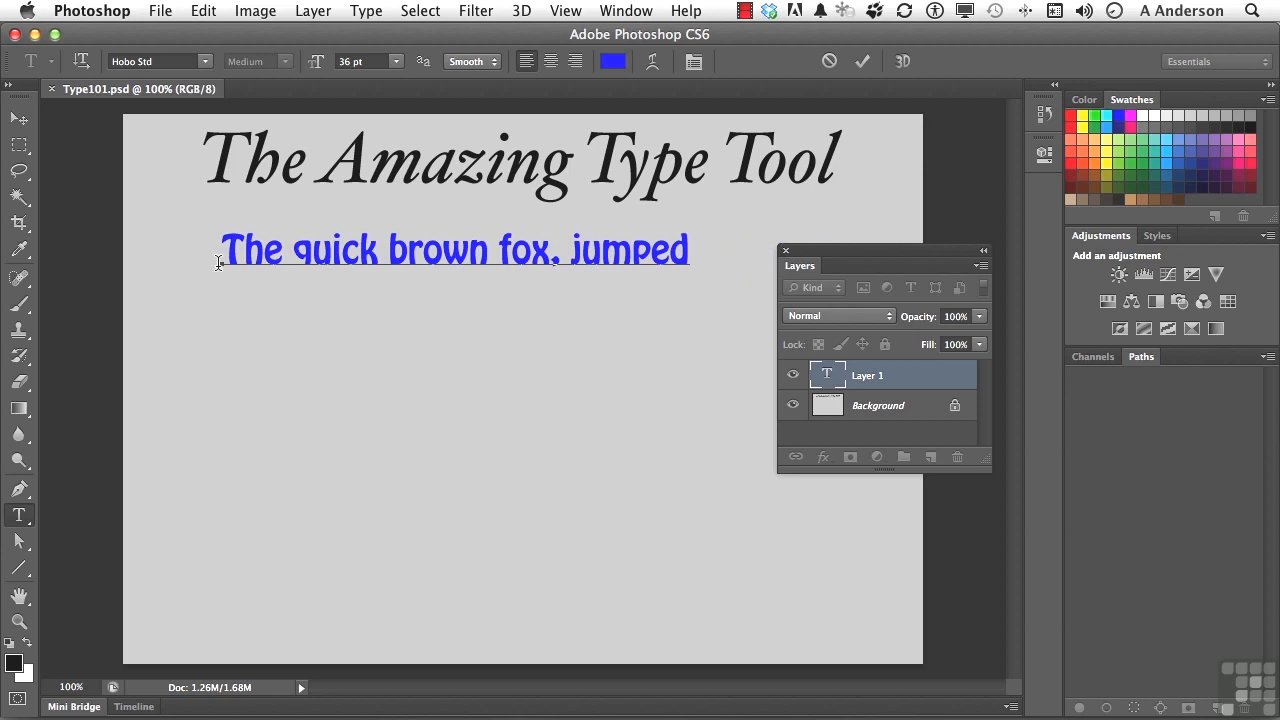
key(Return)
text(ove r the lazy dog)
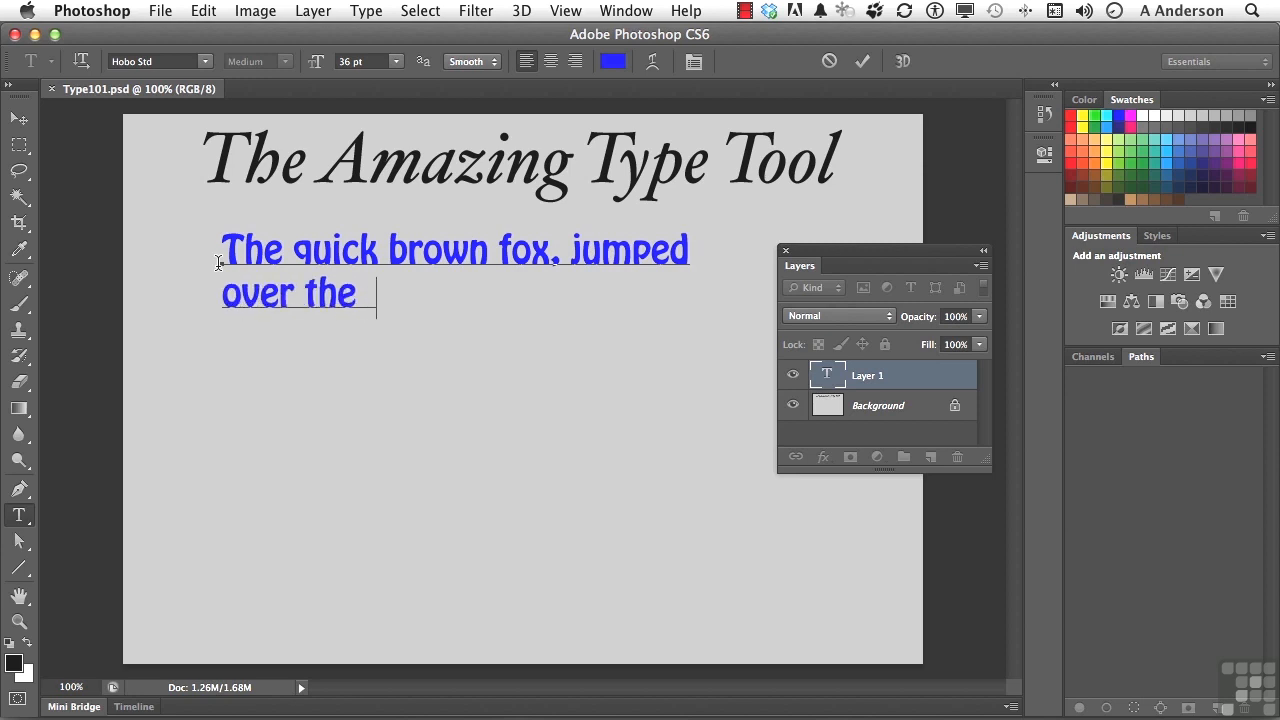
text('s back.)
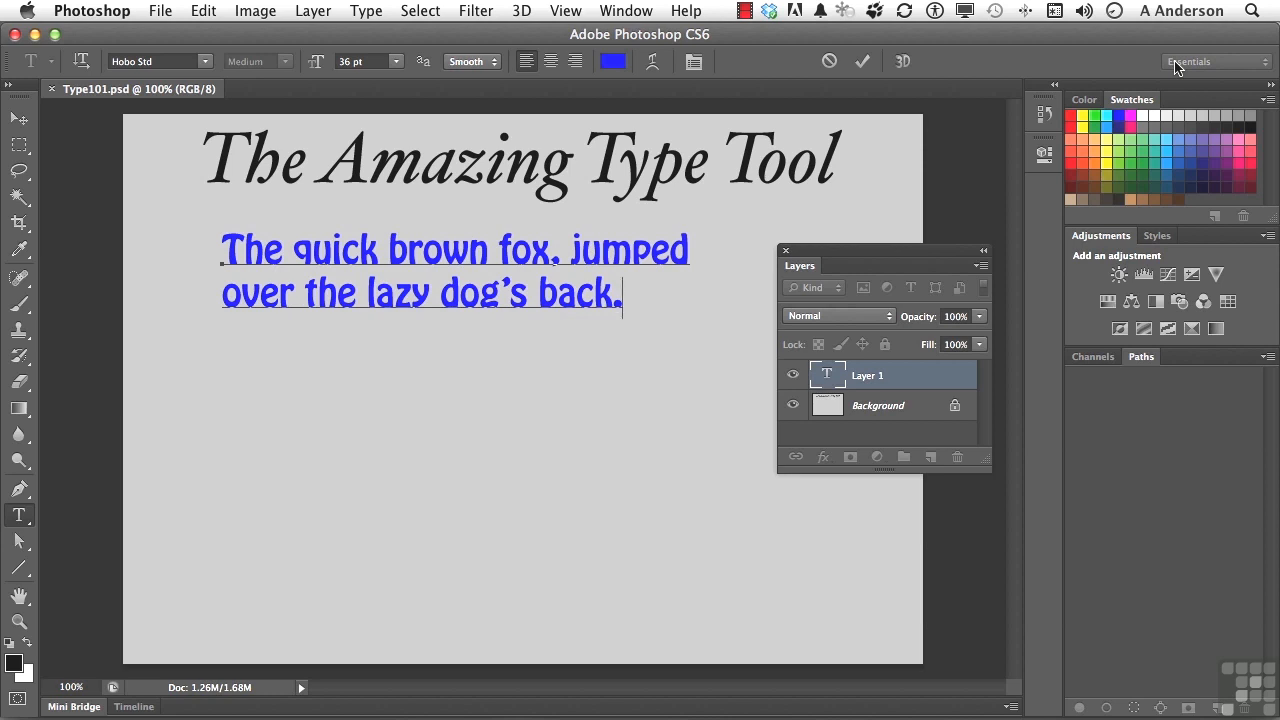
click(14, 120)
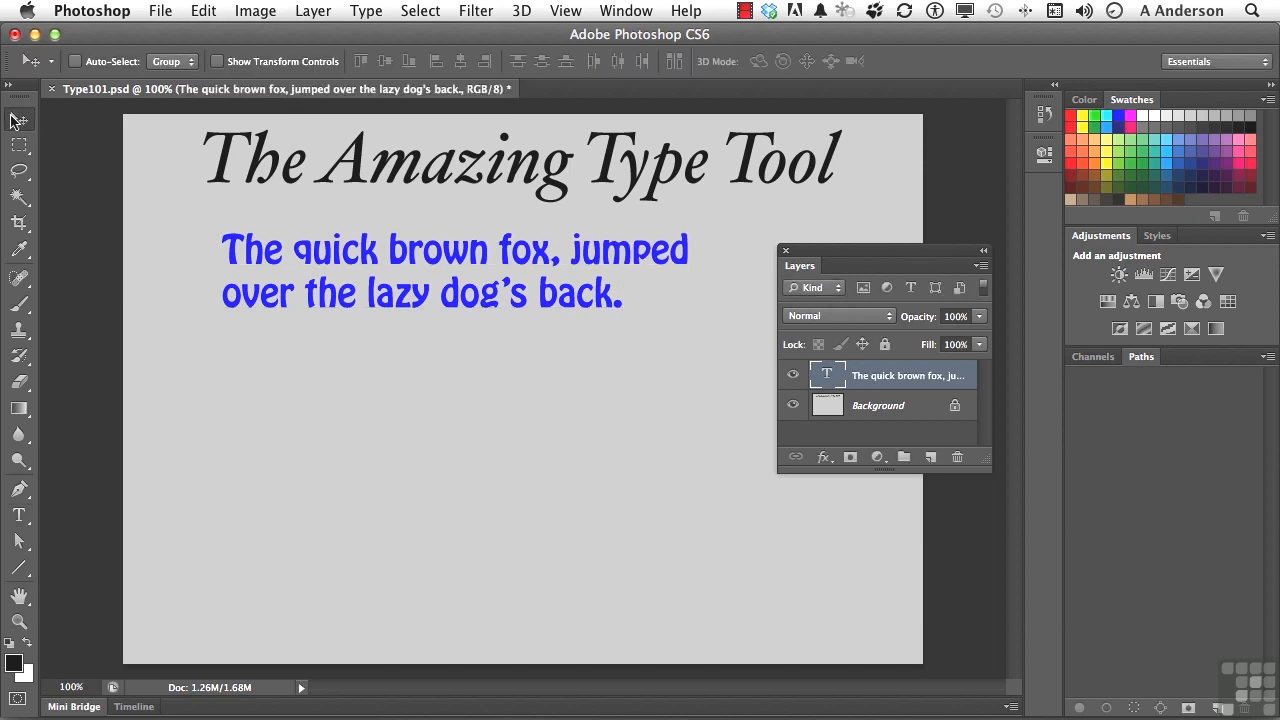
Reset the Essentials workspace and switch to the Typography workspace
click(1214, 62)
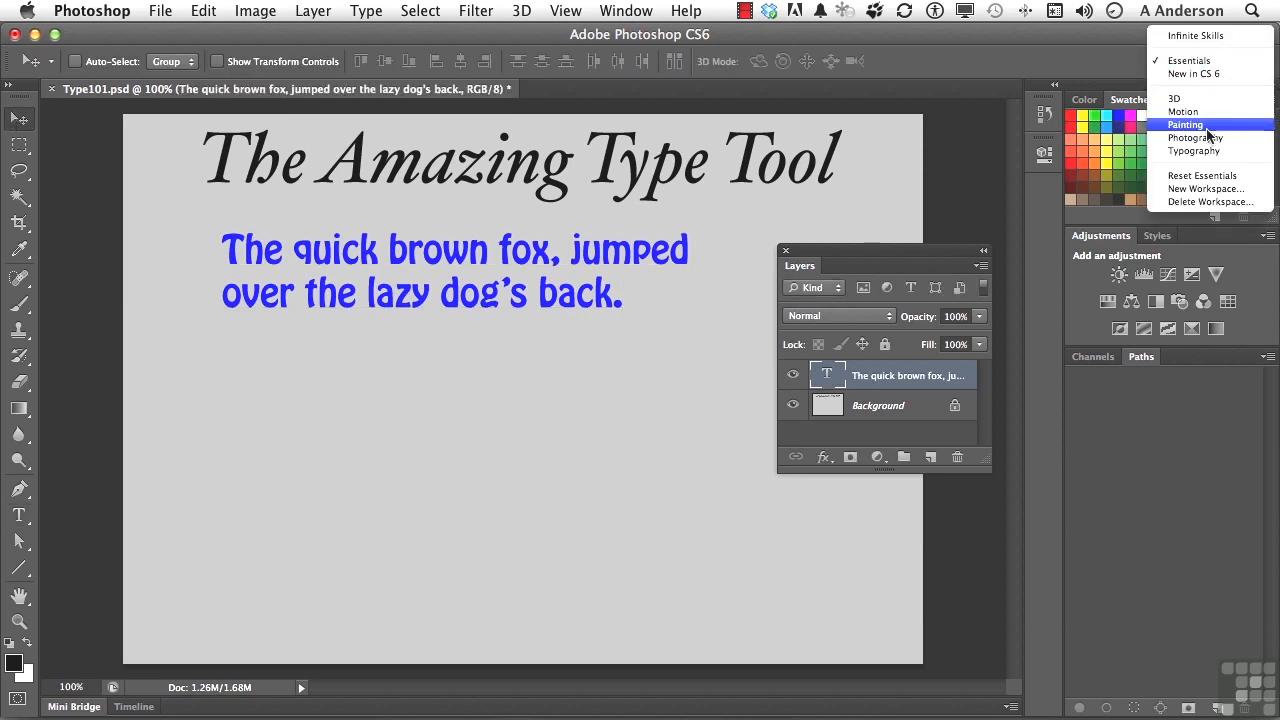
click(1208, 176)
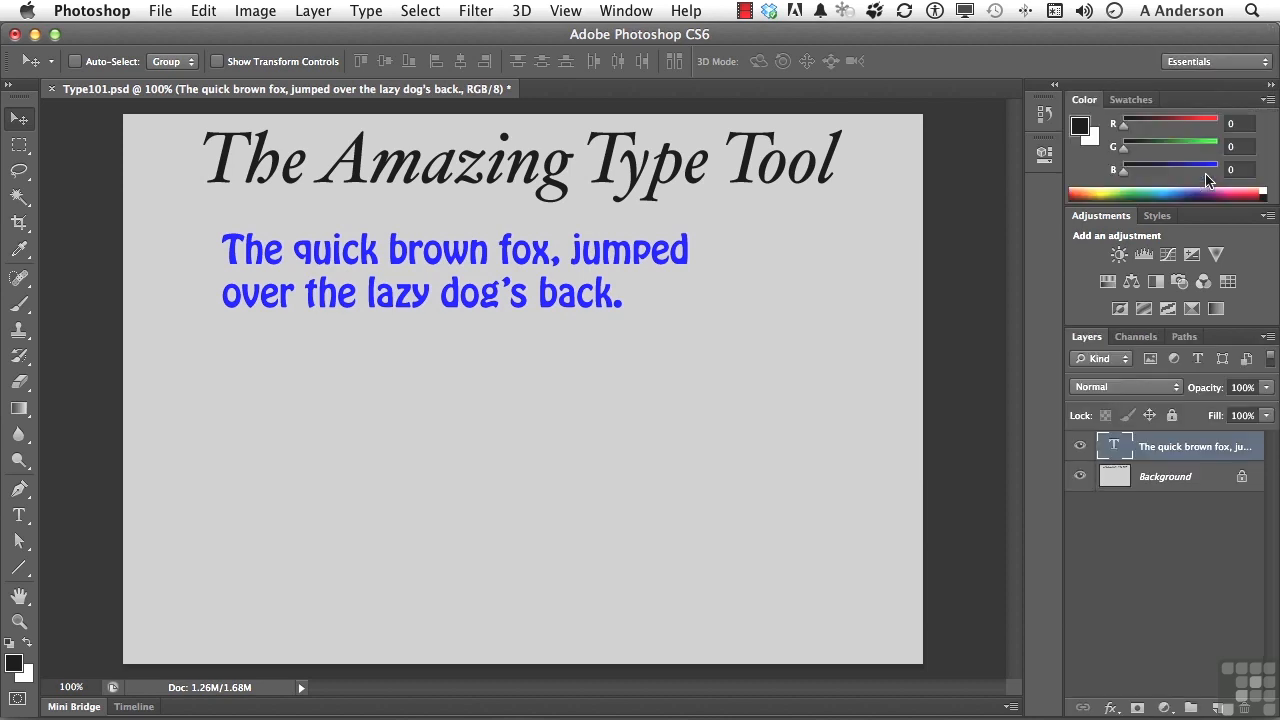
click(1230, 66)
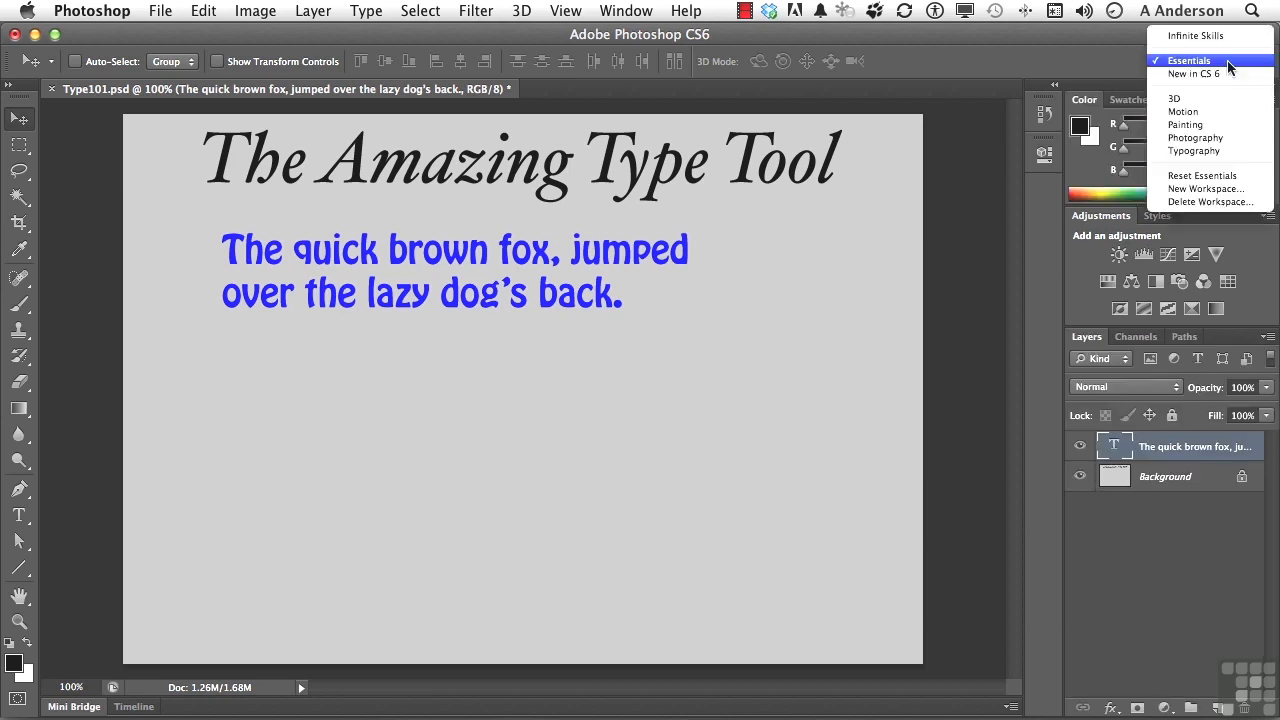
click(1200, 150)
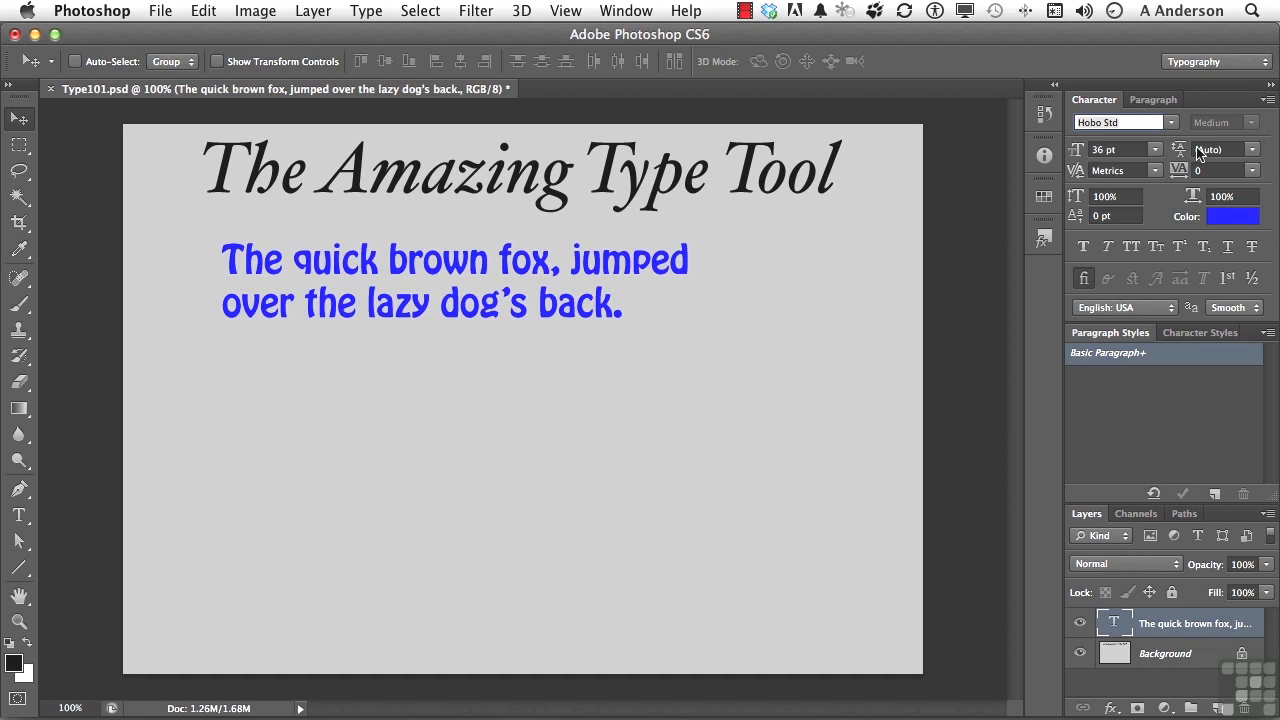
Select all the text in the quick brown fox layer and change its font to Lithos Pro
click(21, 515)
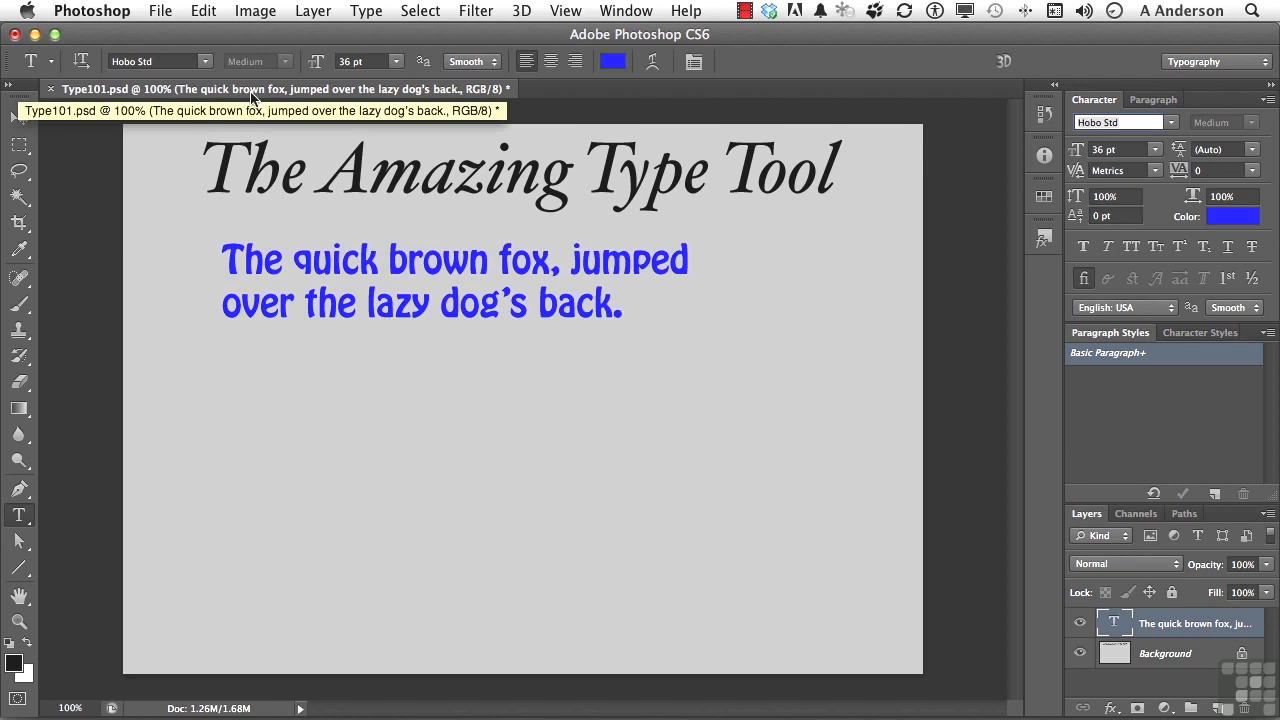
click(333, 266)
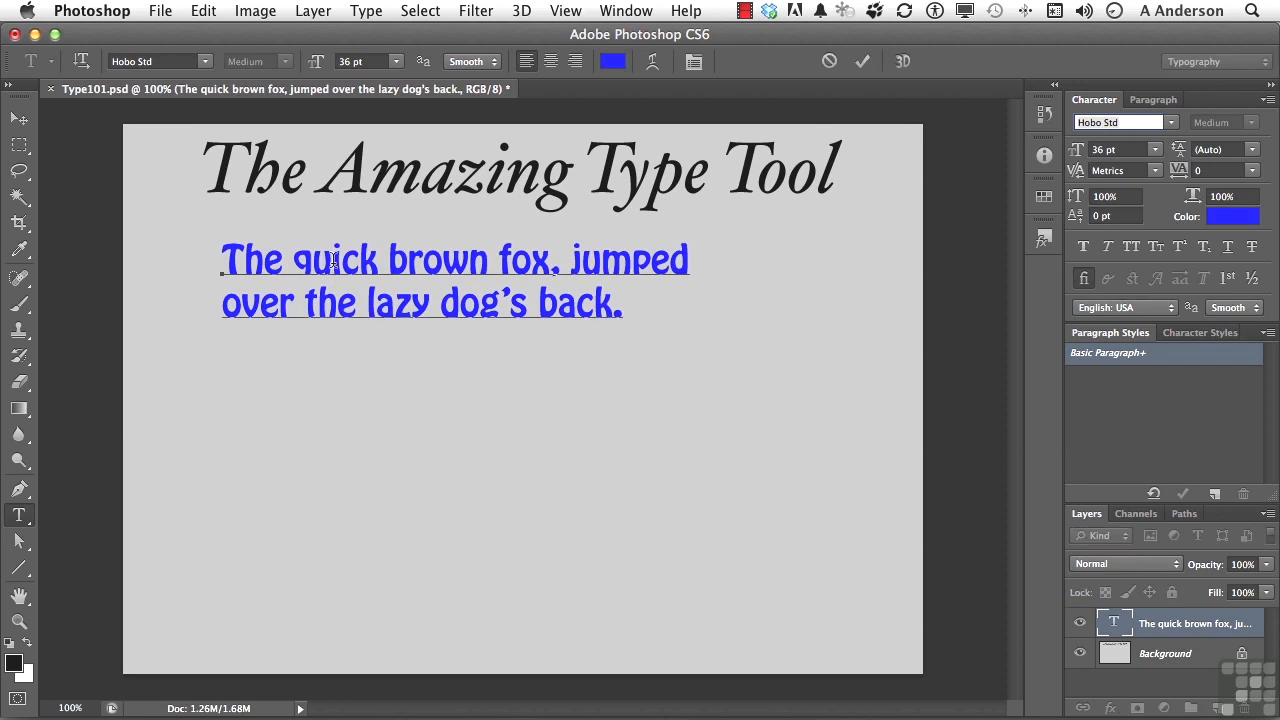
key(super+a)
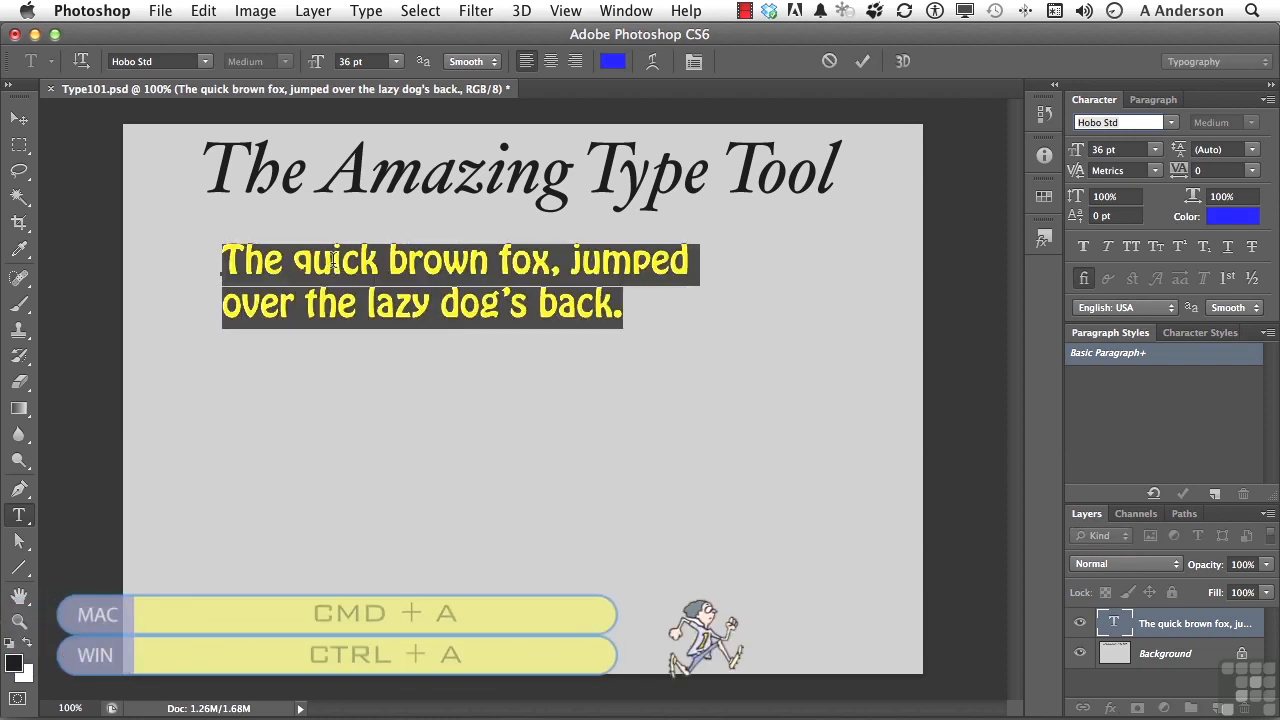
click(204, 62)
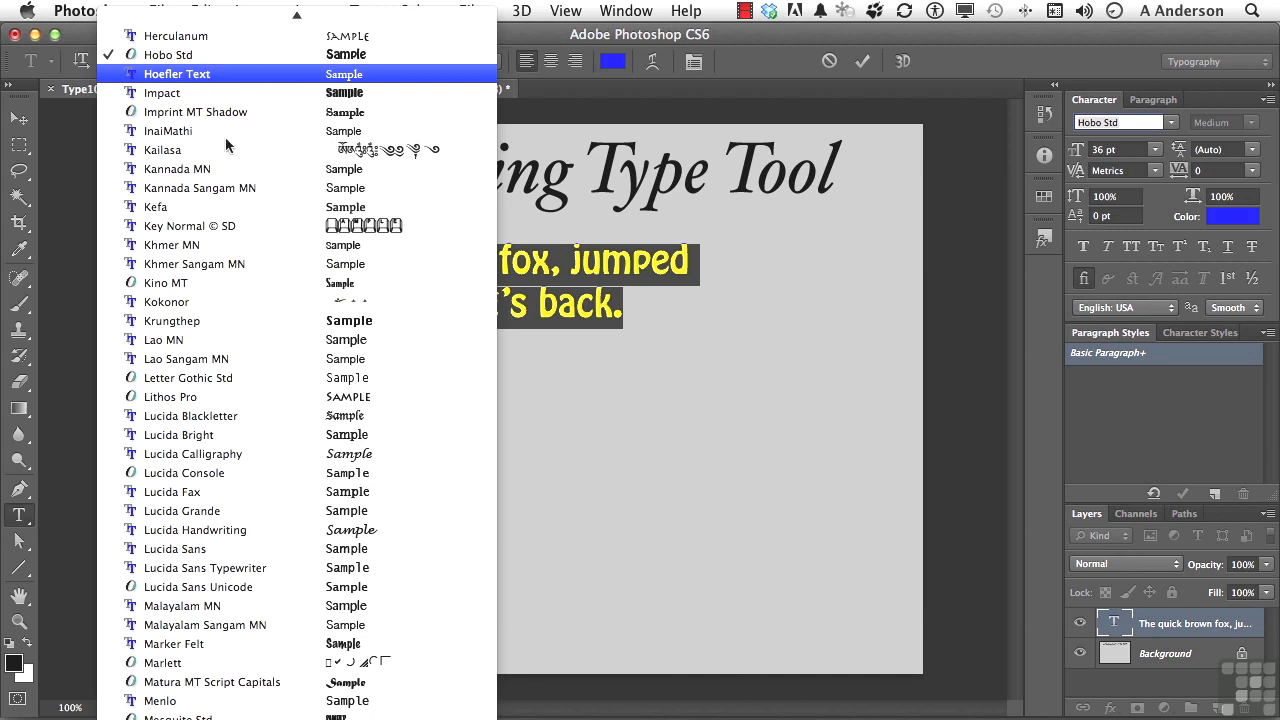
key(Escape)
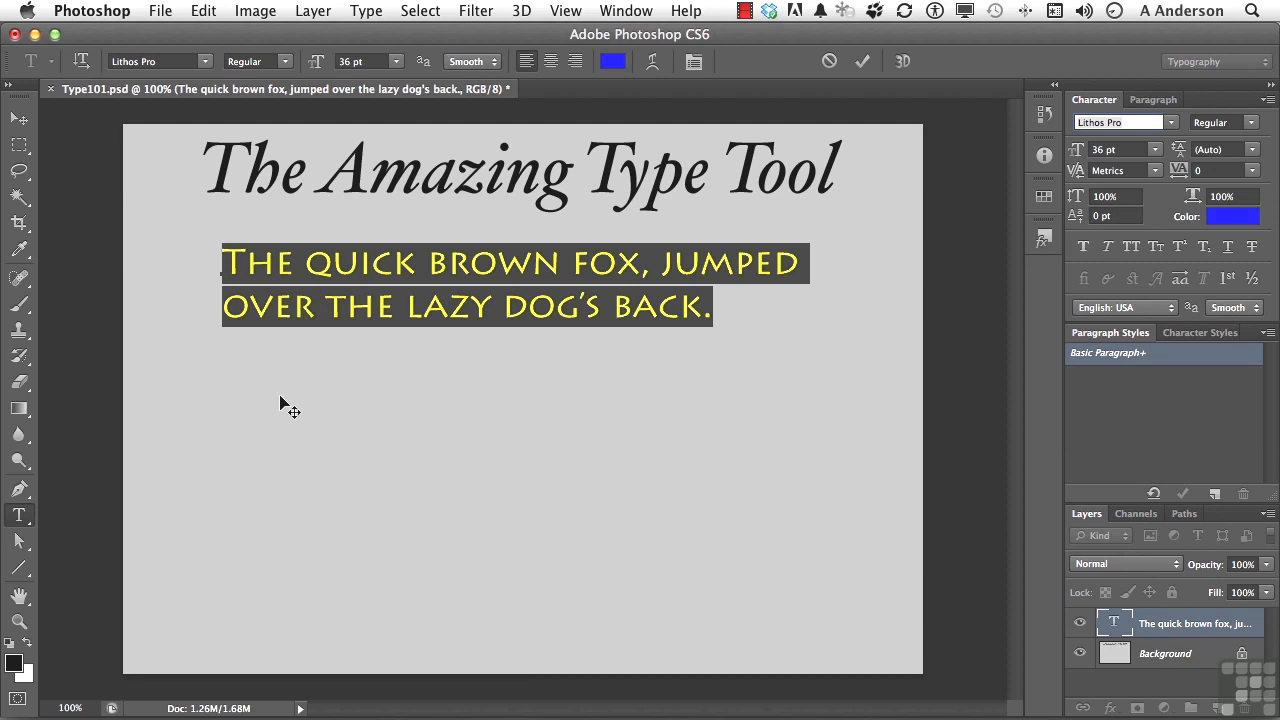
click(286, 63)
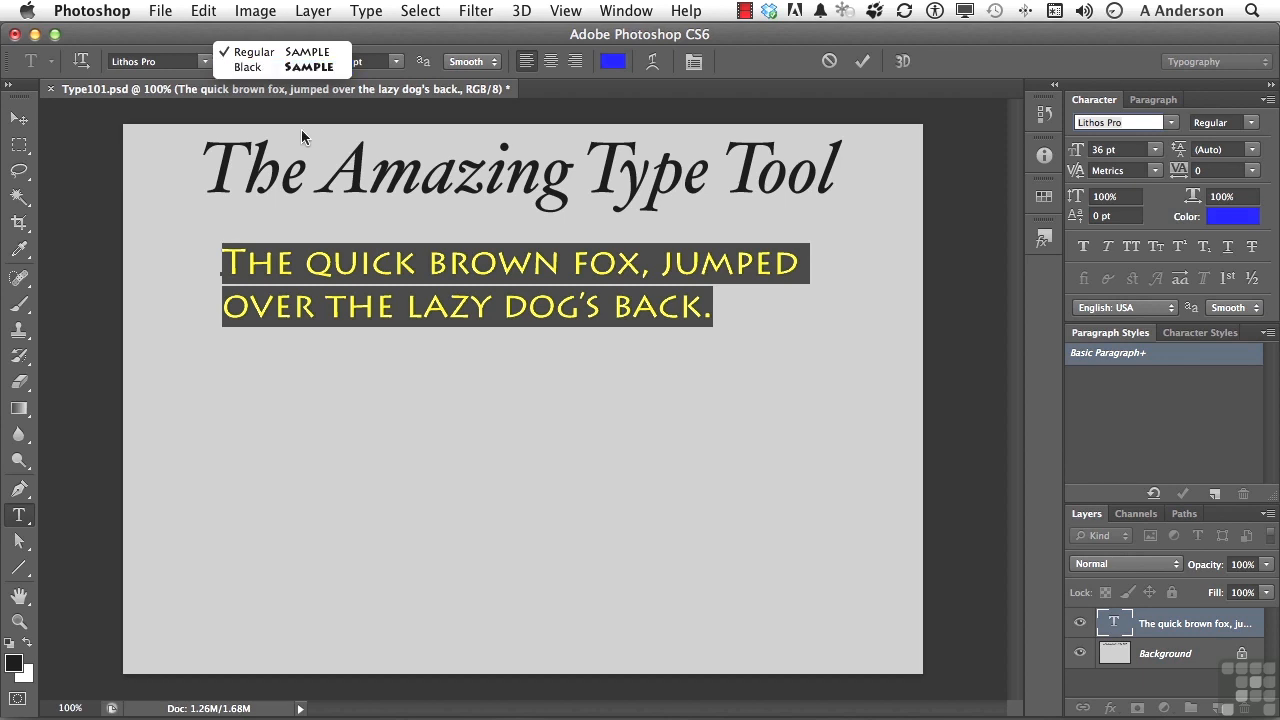
click(186, 86)
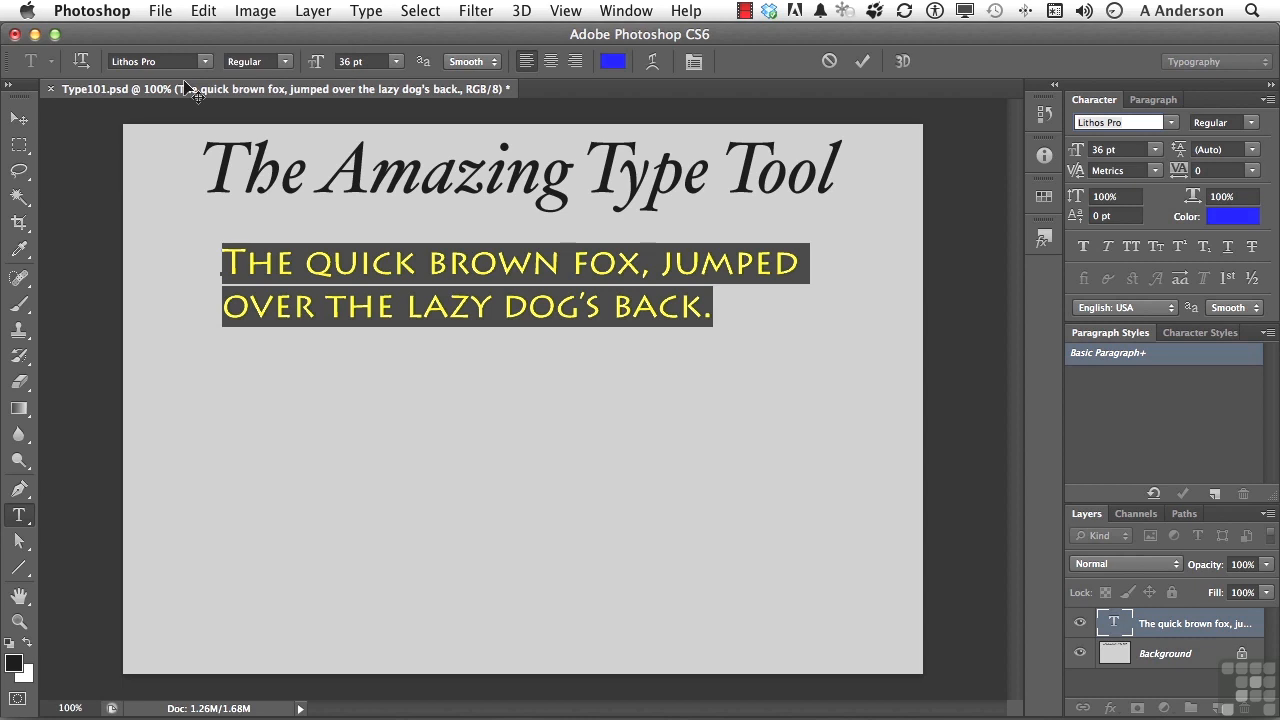
click(397, 64)
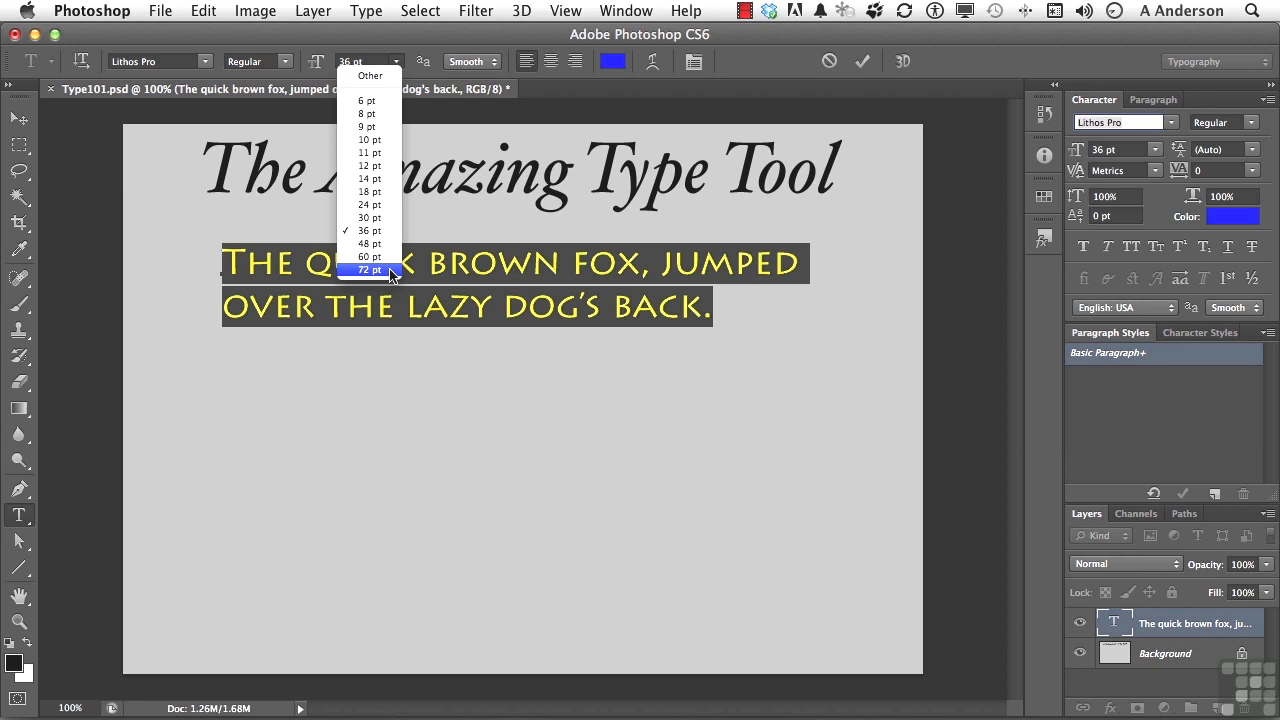
click(422, 31)
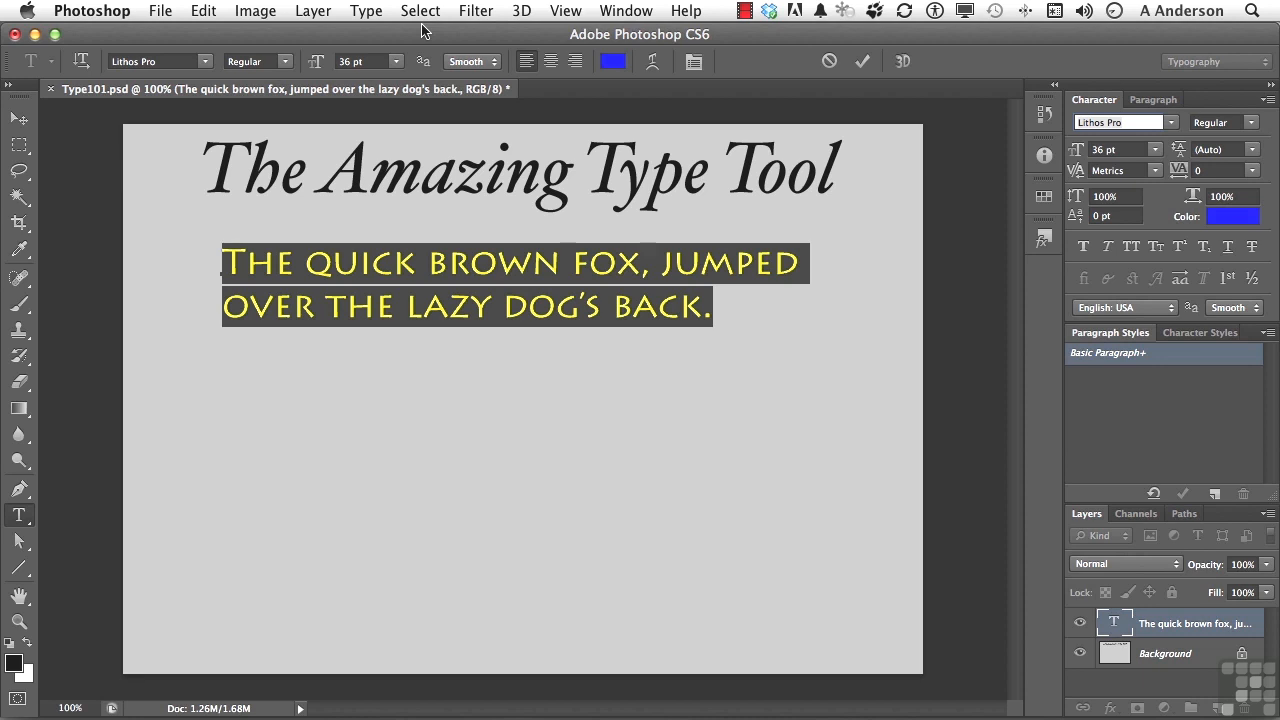
Try Sharp anti-aliasing on the fox text and set it back to Smooth with all the text selected
click(486, 62)
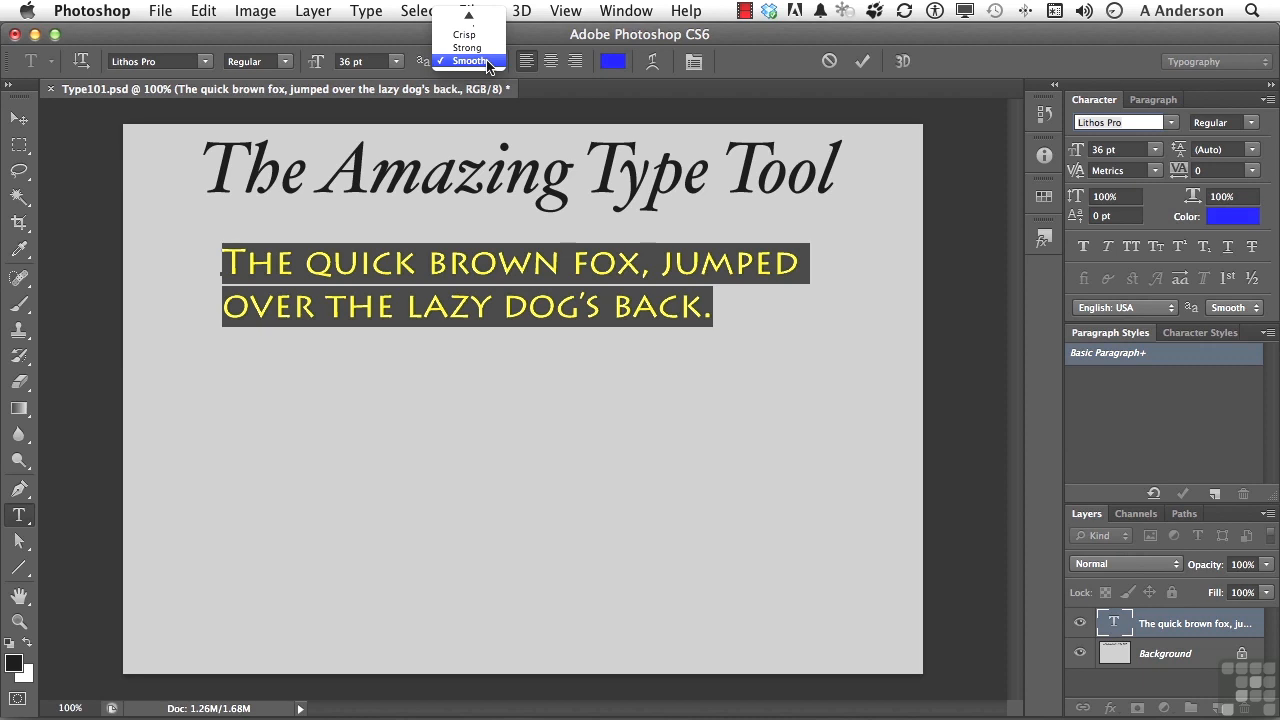
mouse_move(475, 5)
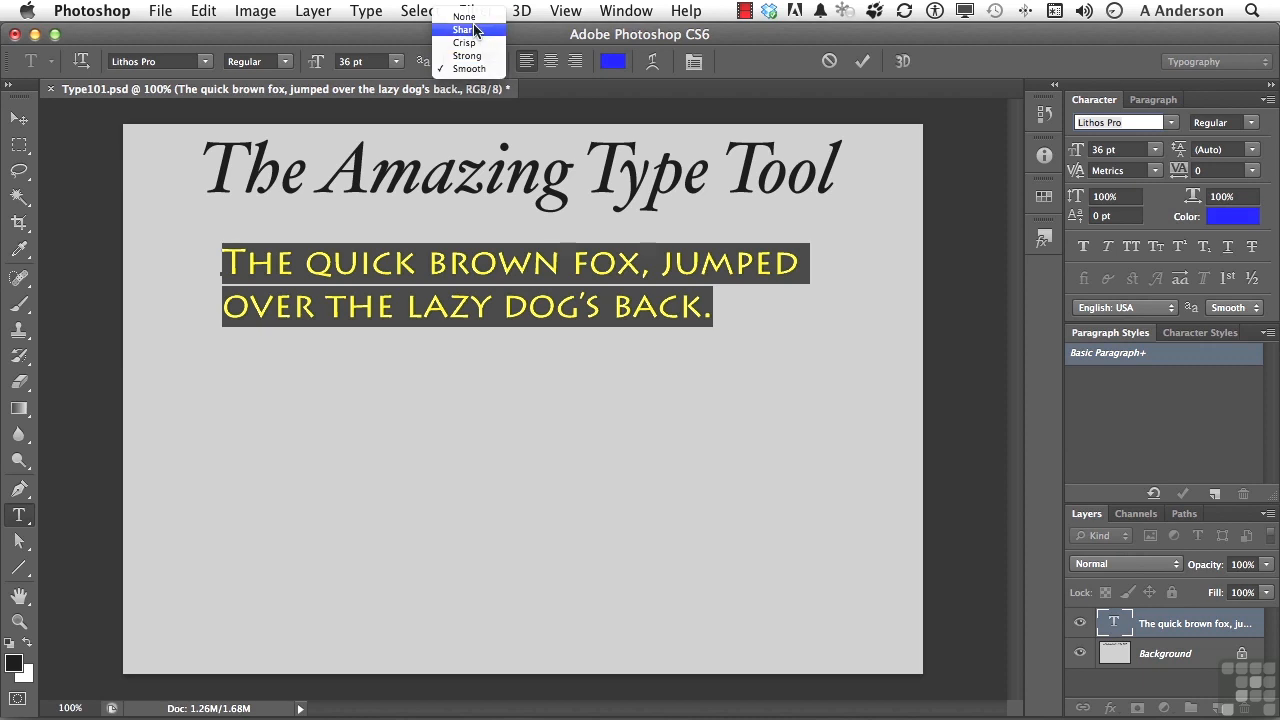
click(475, 29)
click(528, 300)
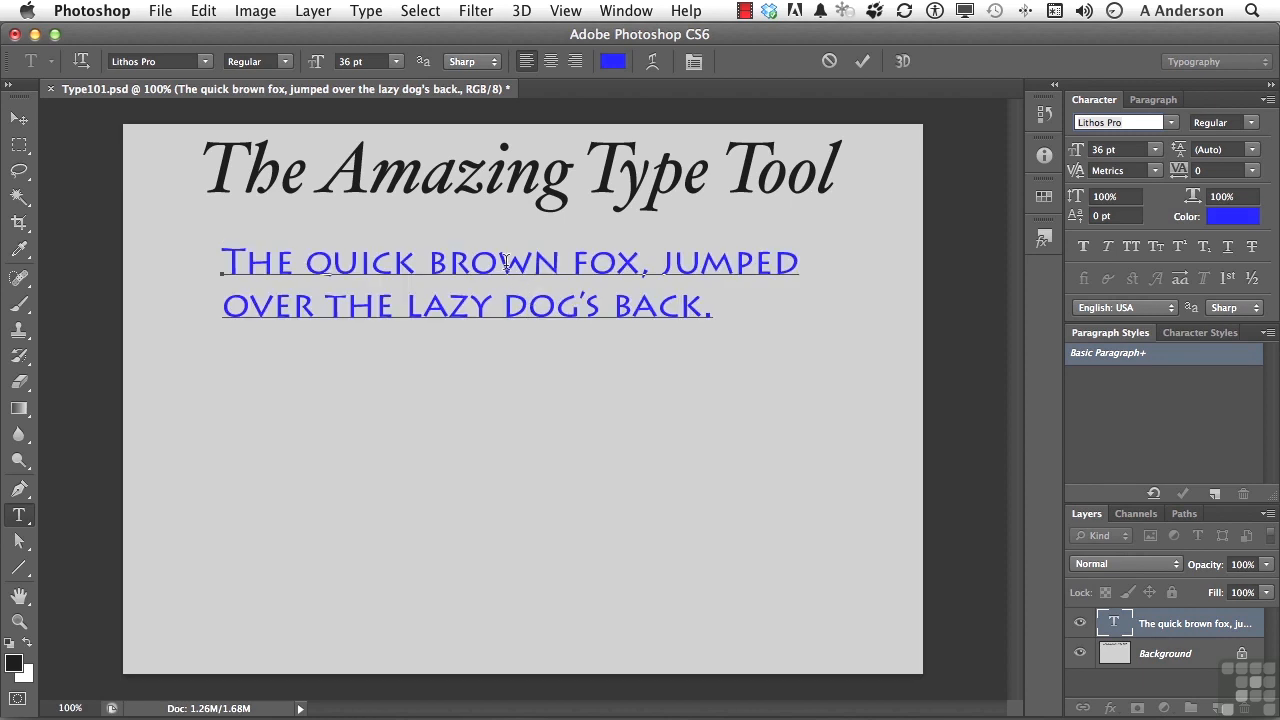
key(super+a)
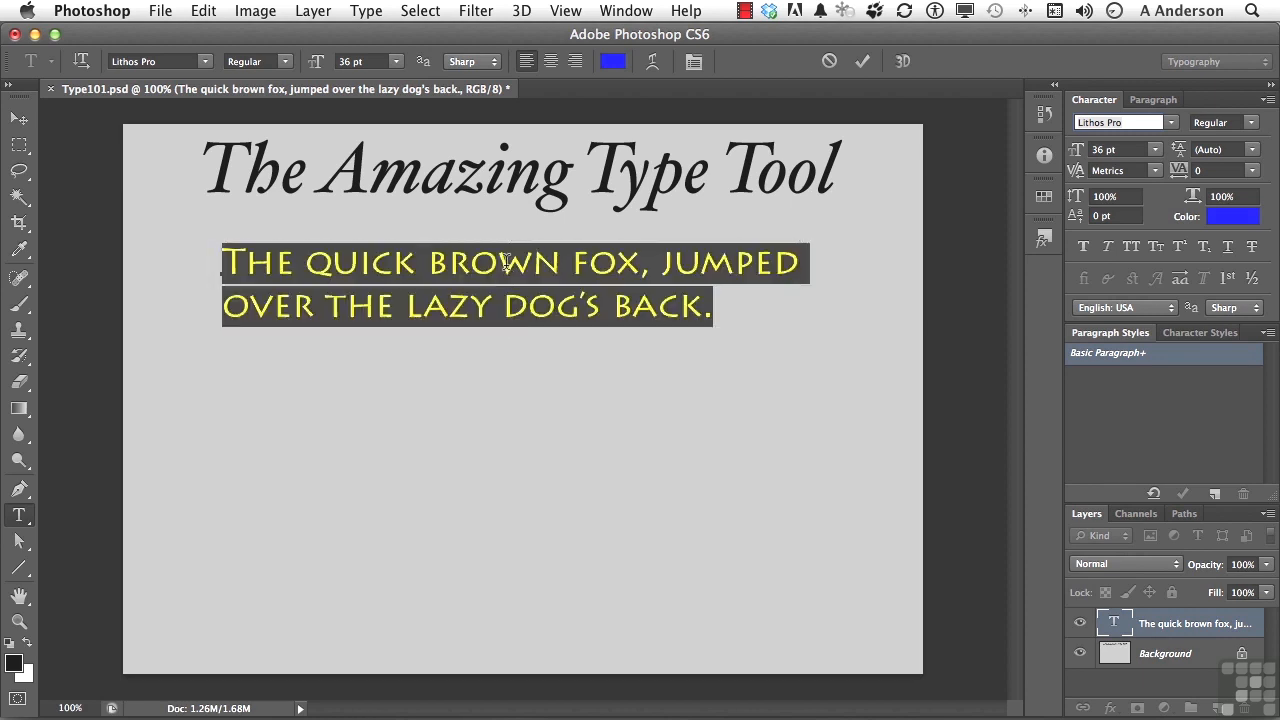
click(490, 62)
click(486, 99)
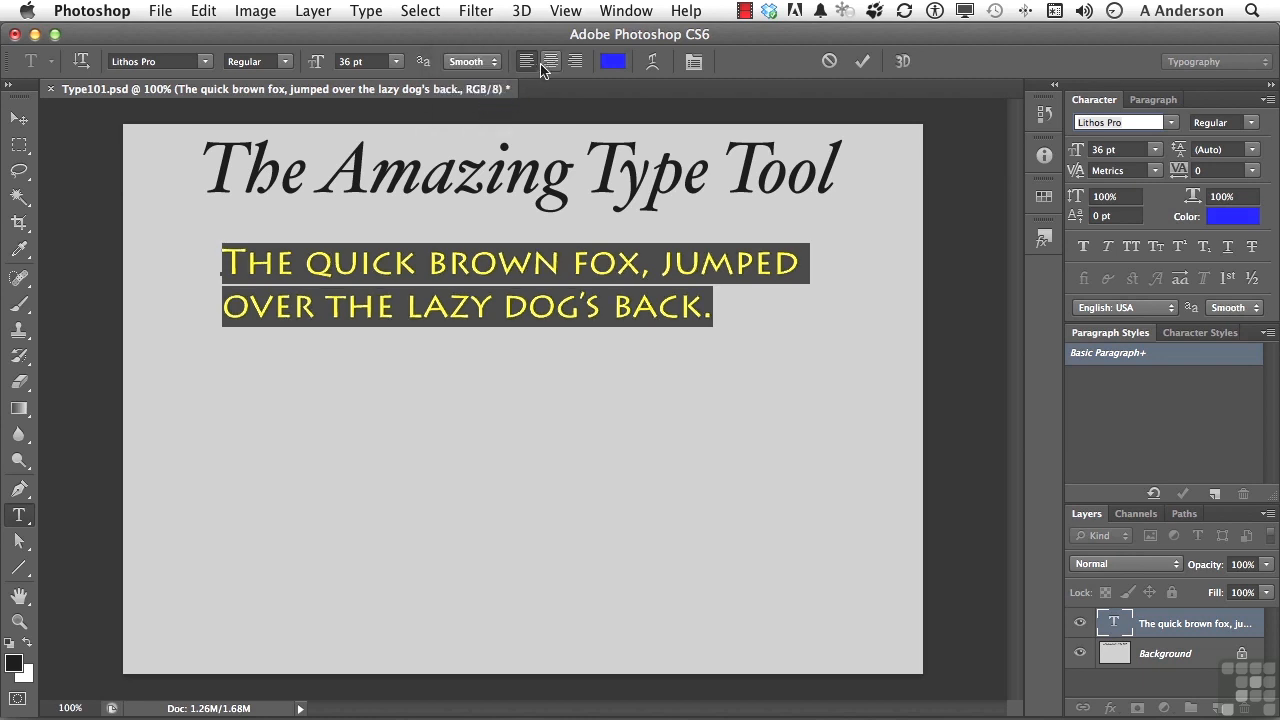
Change the selected fox text's color from the color picker to near-black, hex 040404
click(613, 66)
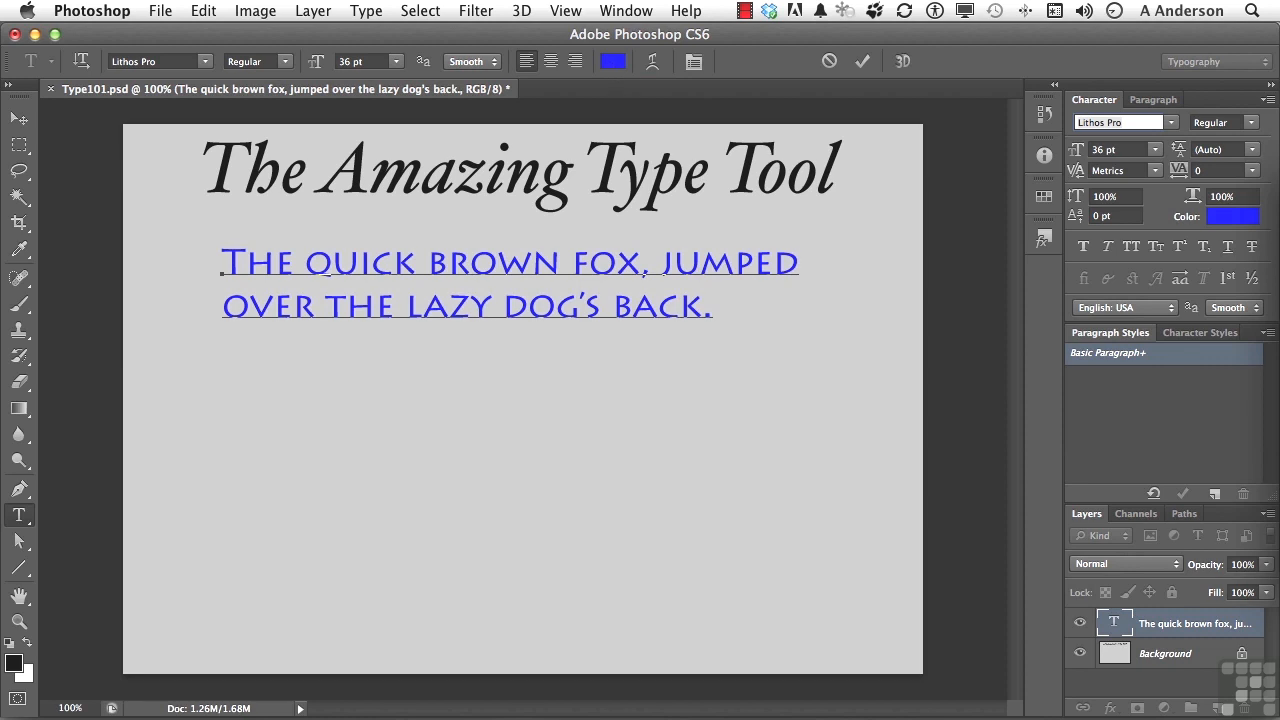
drag(1040, 245, 672, 157)
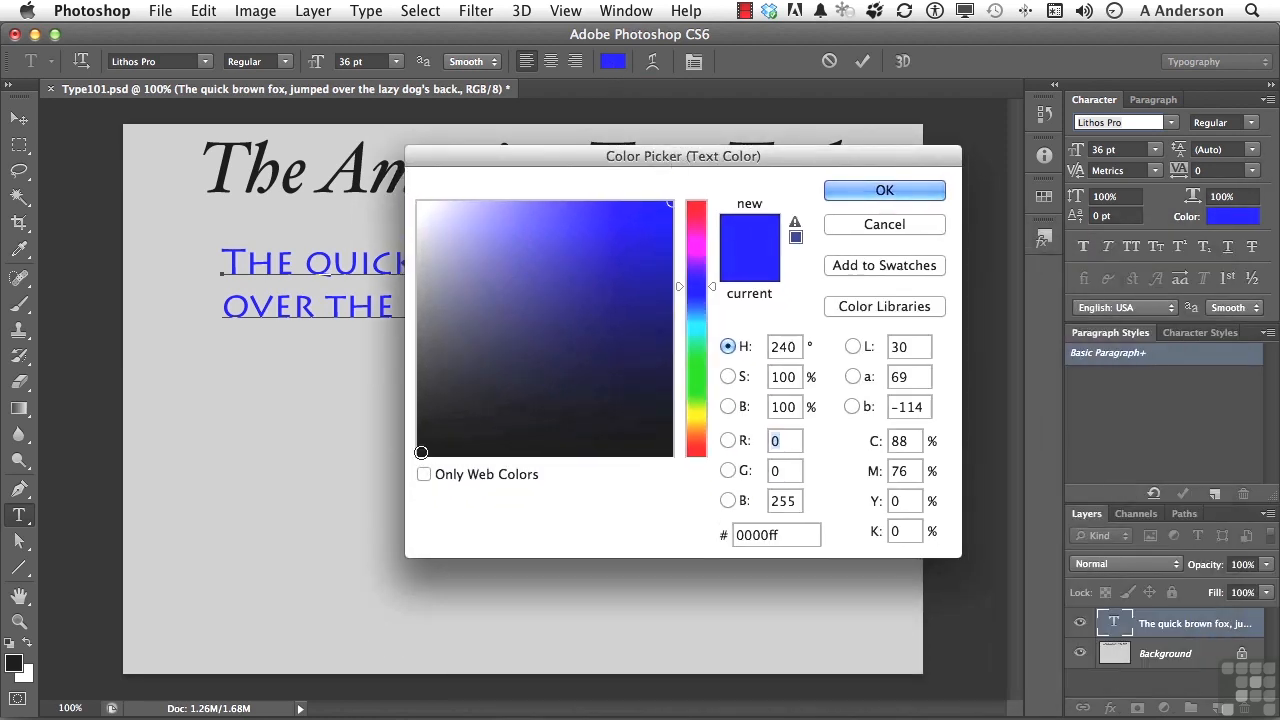
click(421, 452)
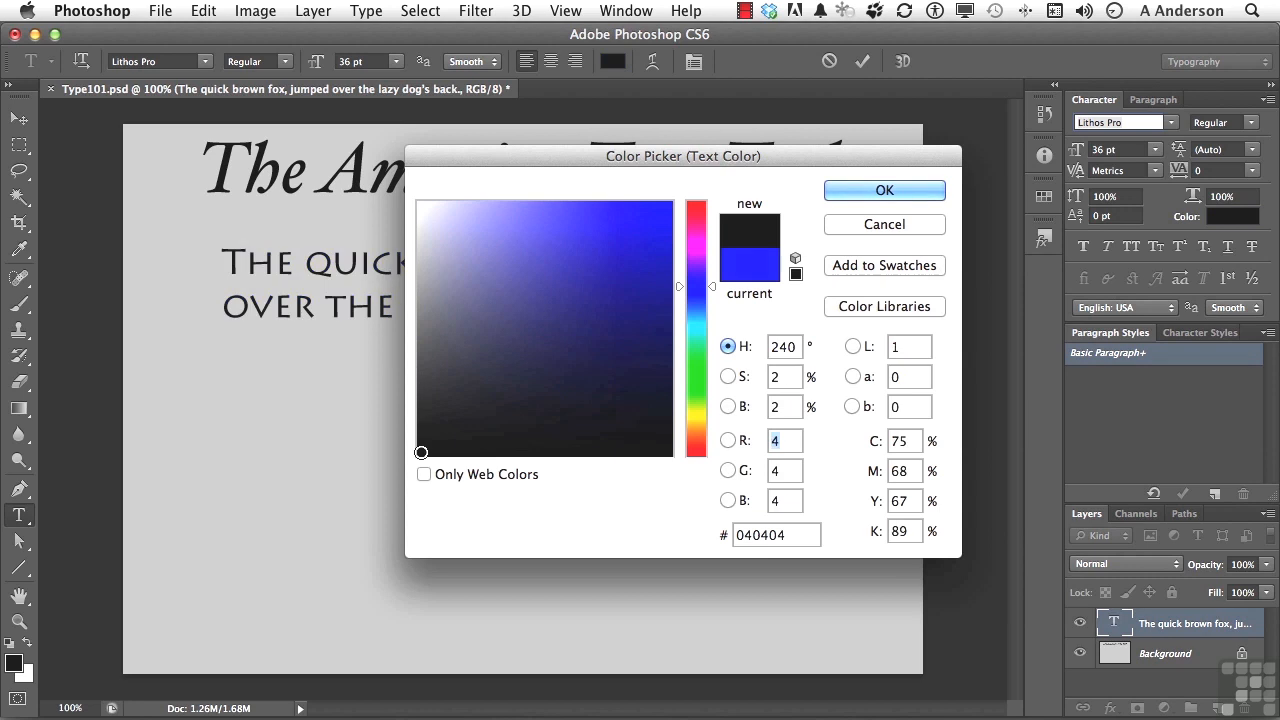
click(855, 187)
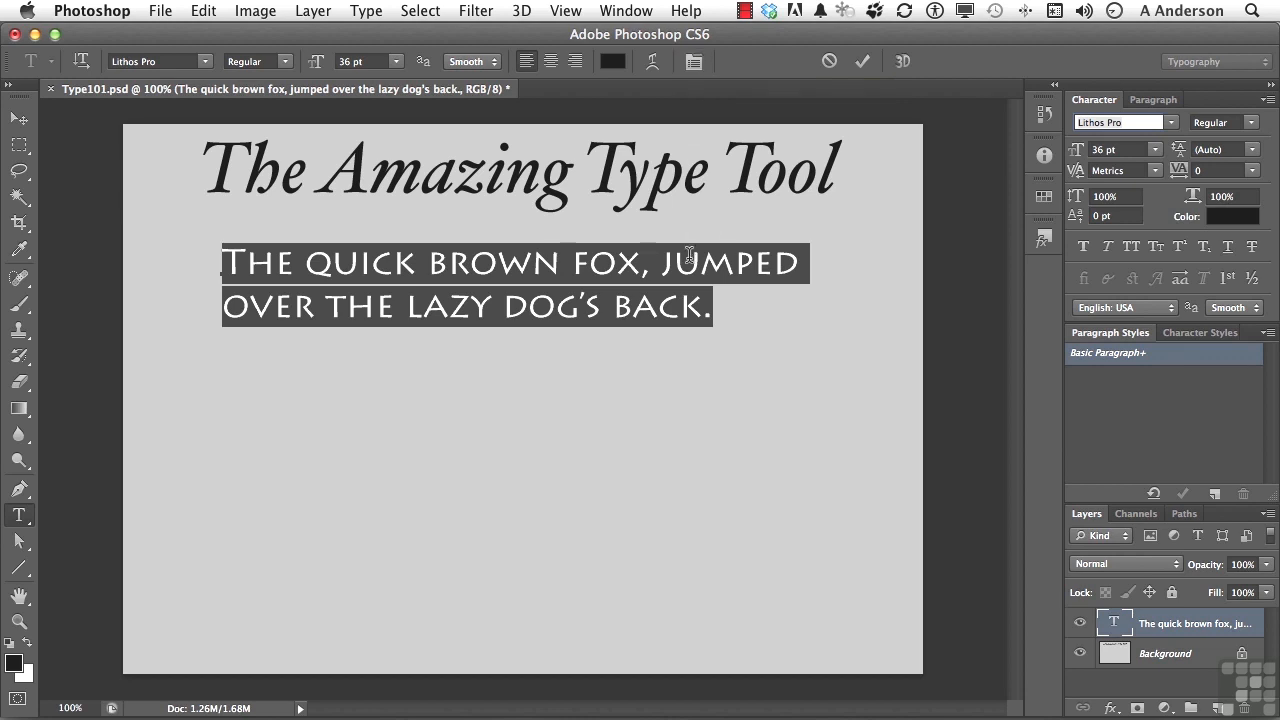
Try a line break after the "j" in "jumped", remove it again, and commit the fox text
click(680, 250)
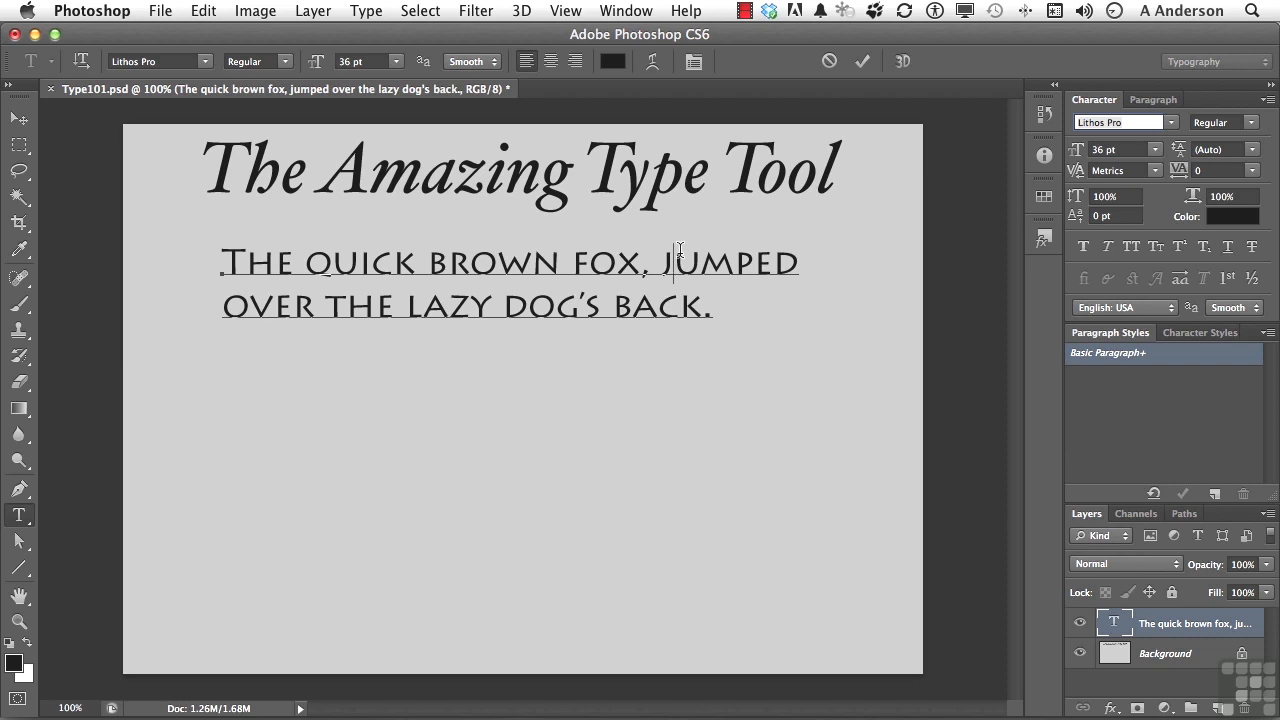
key(Return)
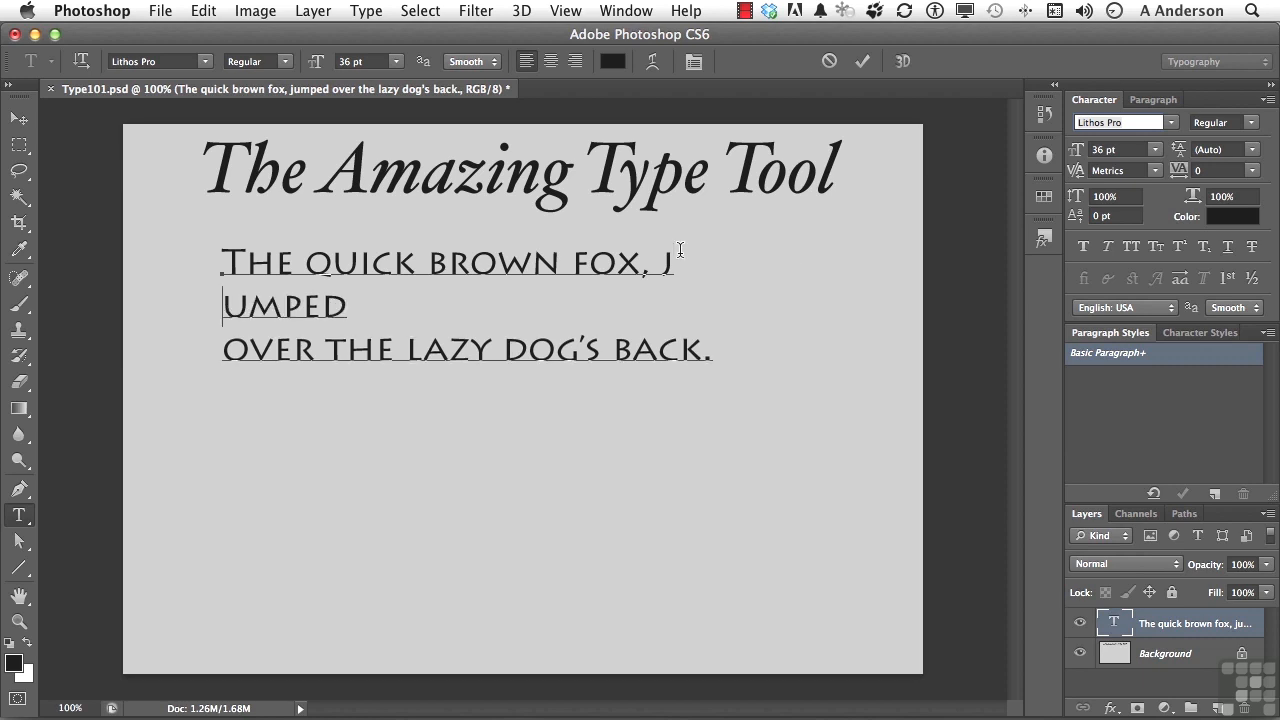
key(BackSpace)
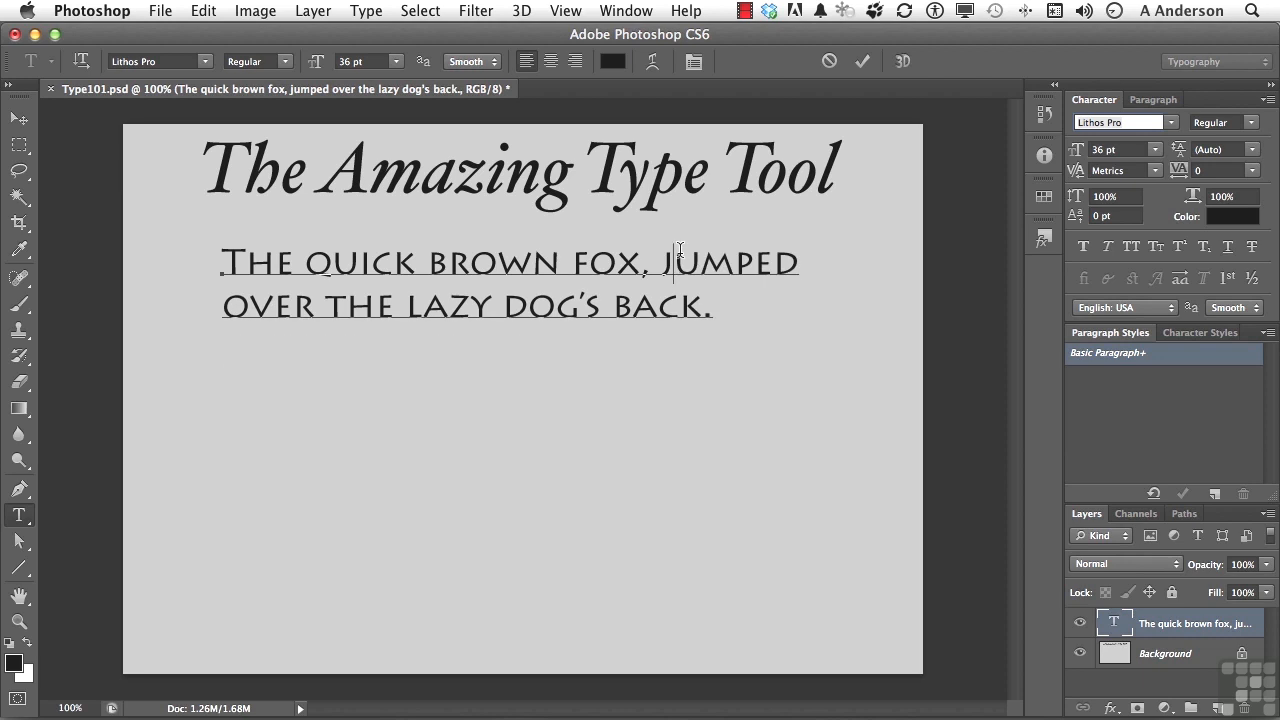
key(super+Return)
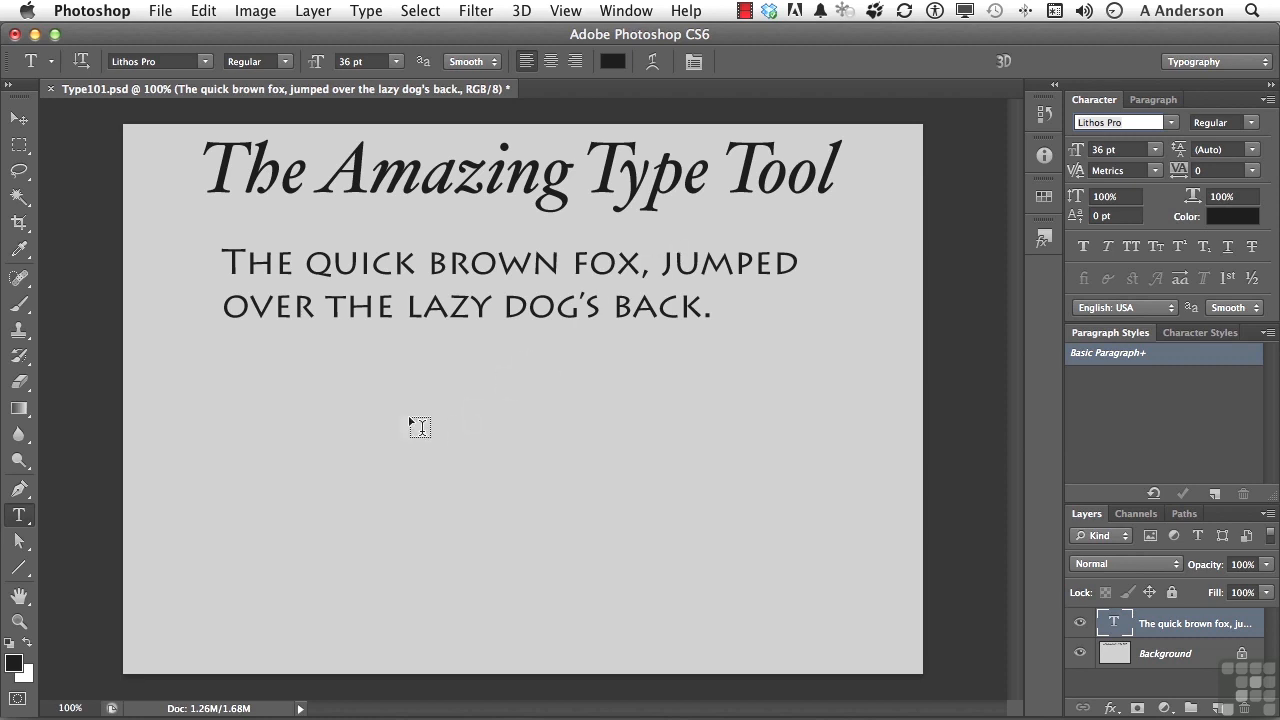
Start a new point text layer below the fox text, enter "FFF", and delete those letters
click(249, 375)
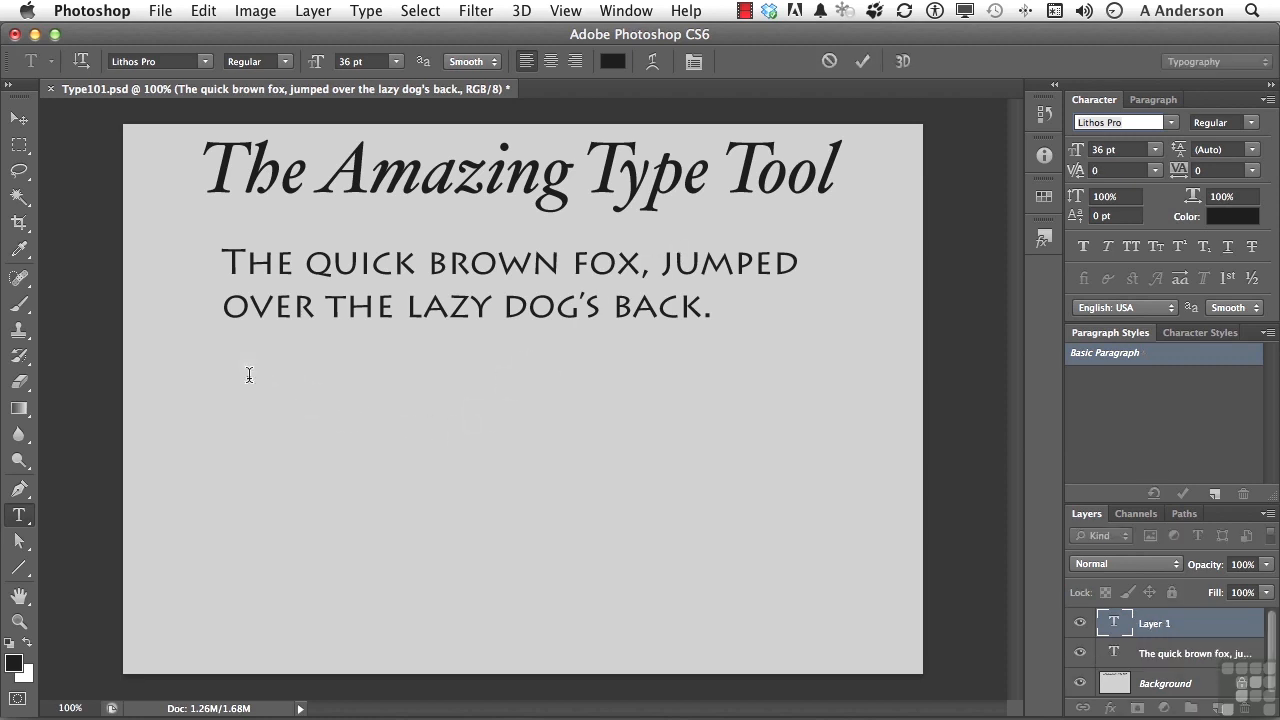
text(FFF)
key(Left)
key(Delete)
key(BackSpace)
key(BackSpace)
Edit the fox text and commit it by switching to the Move tool, then reopen it with the Type tool and commit it again
click(416, 293)
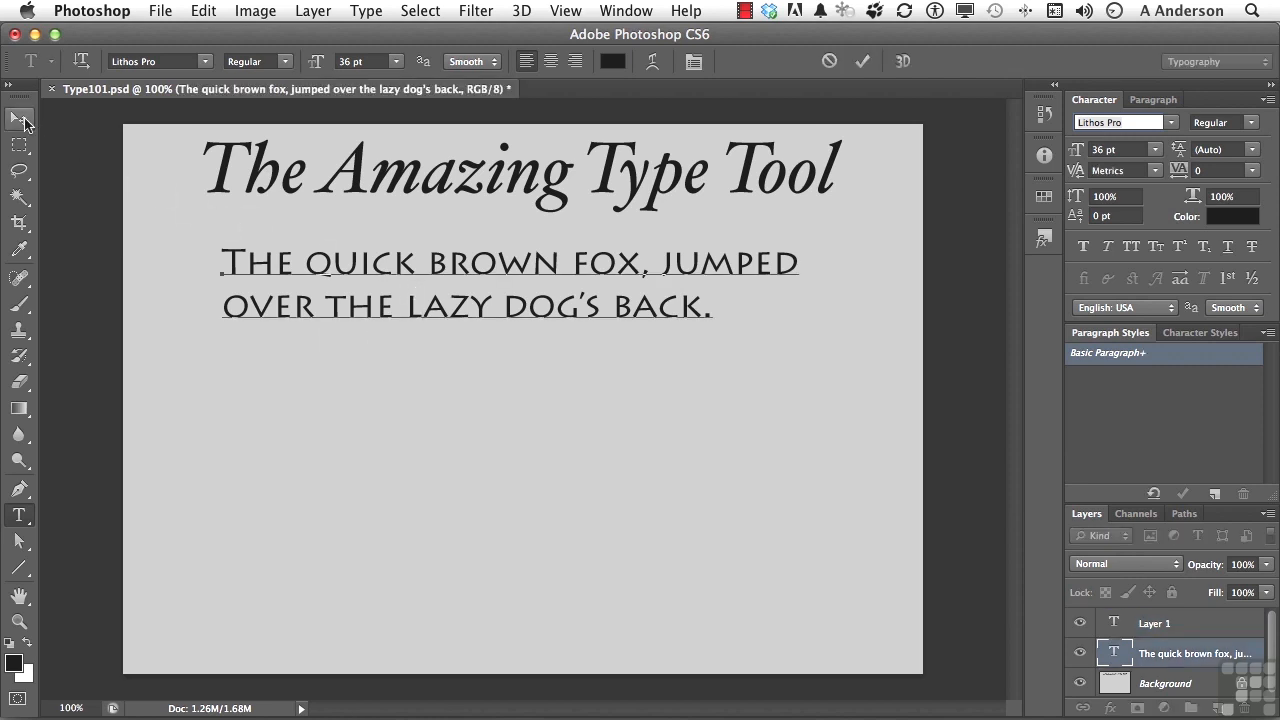
click(20, 119)
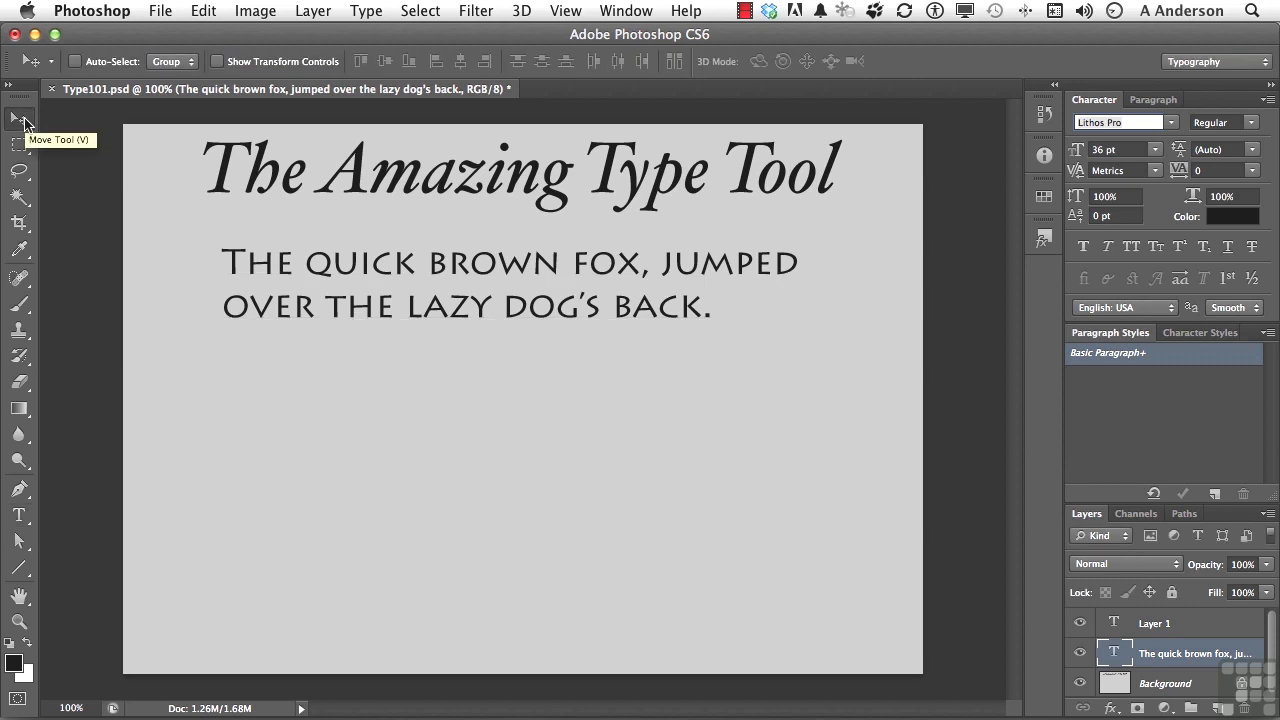
click(19, 515)
click(520, 294)
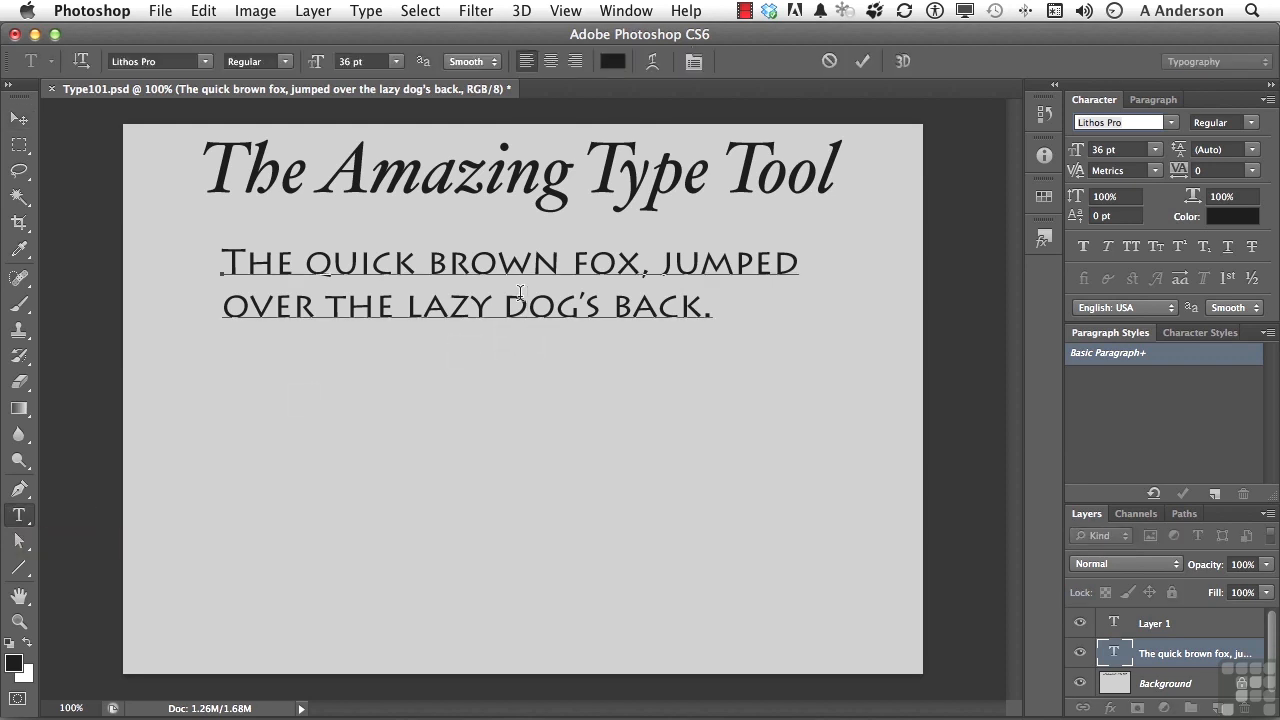
key(super)
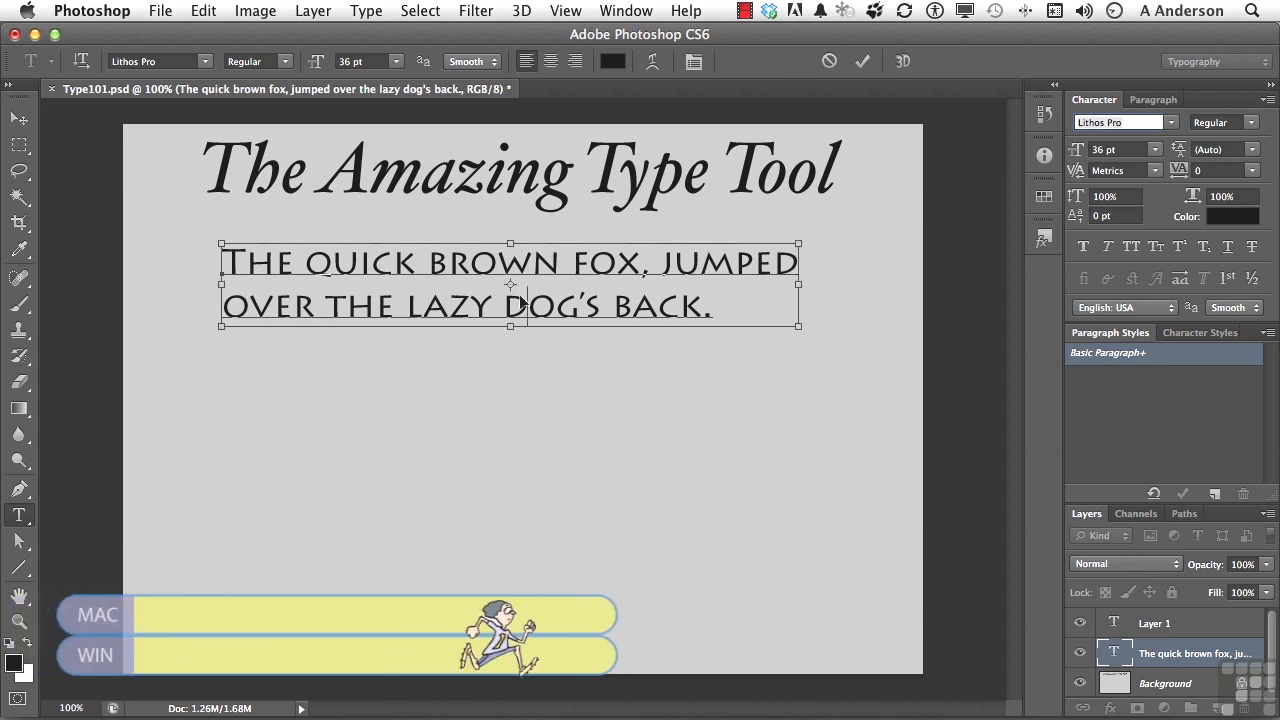
key(super+Return)
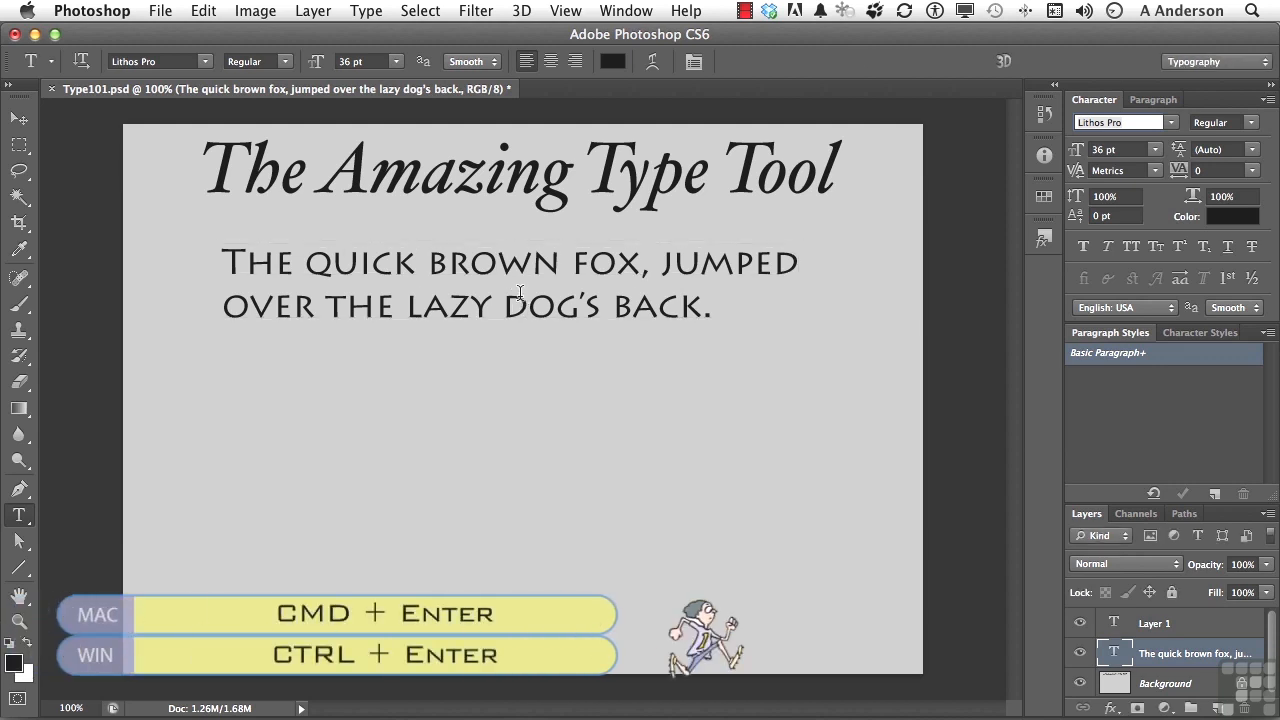